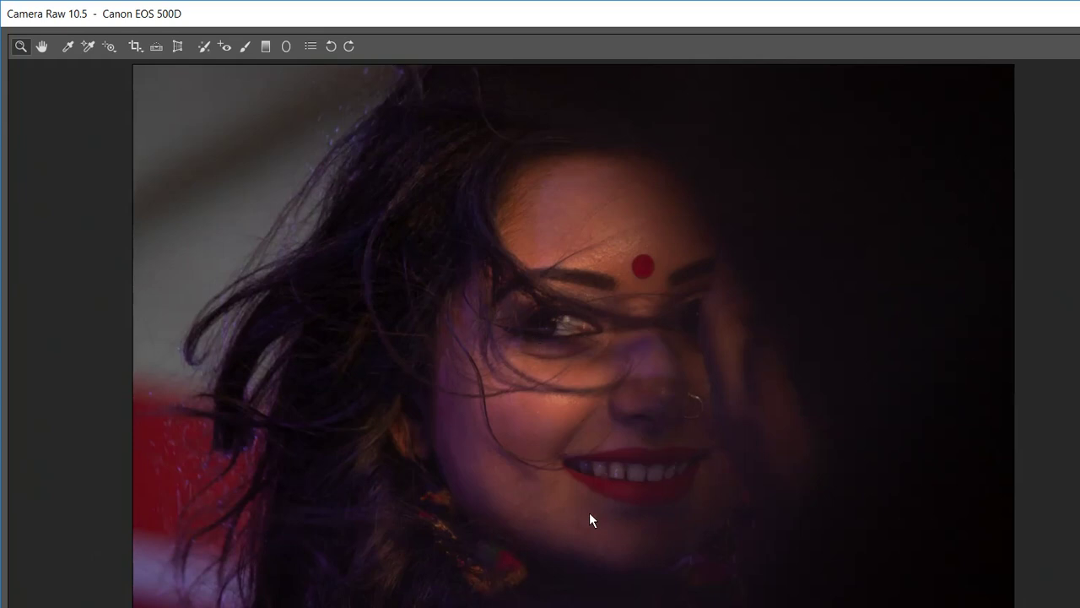
Show the portrait in a side-by-side before/after view and slightly brighten its dark areas
key(q)
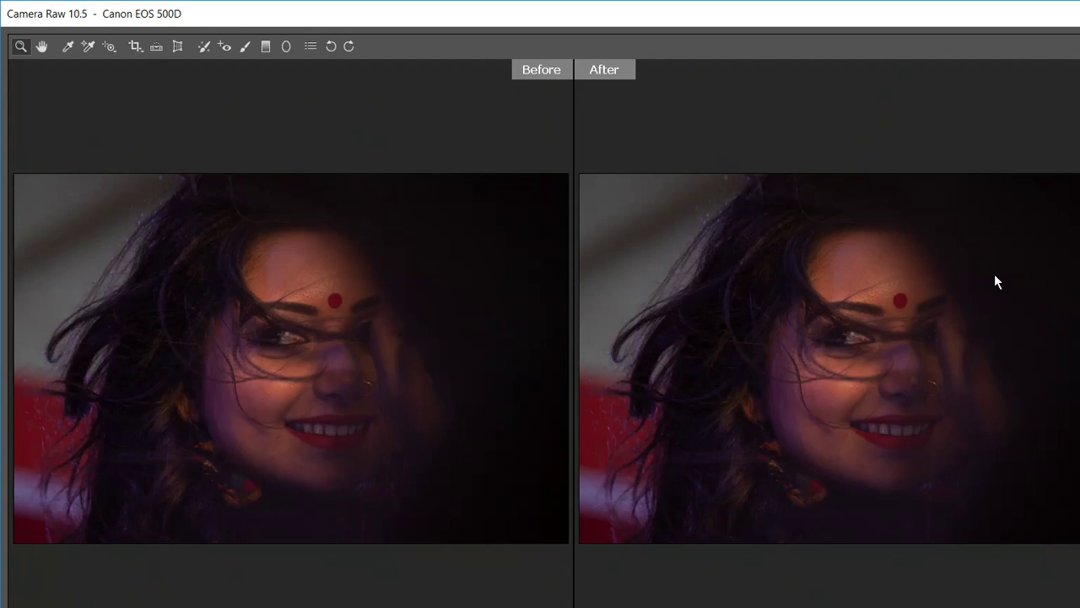
drag(994, 274, 1019, 270)
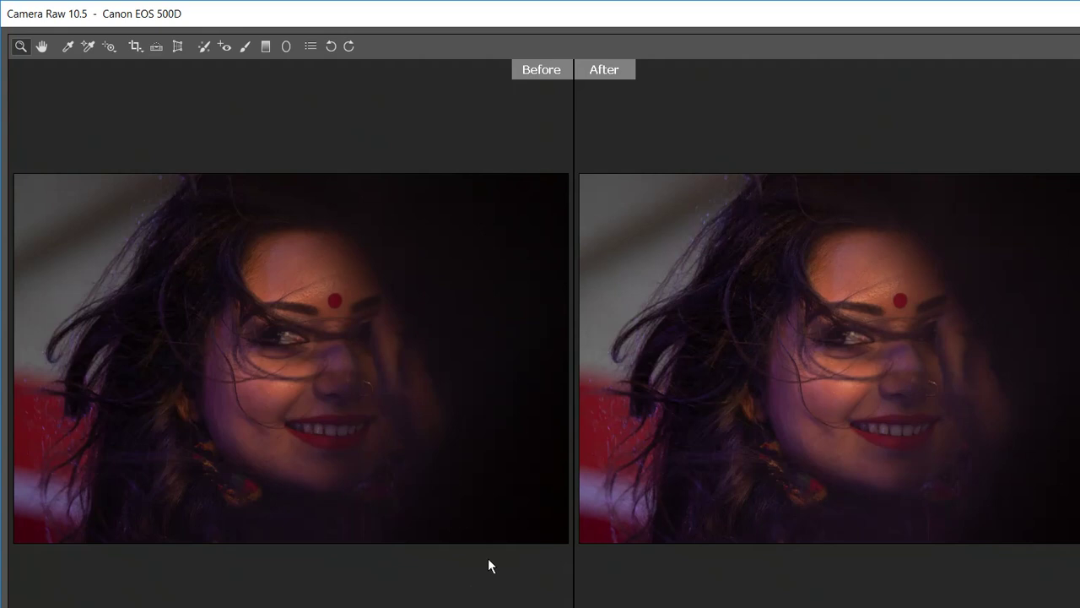
key(ctrl+plus)
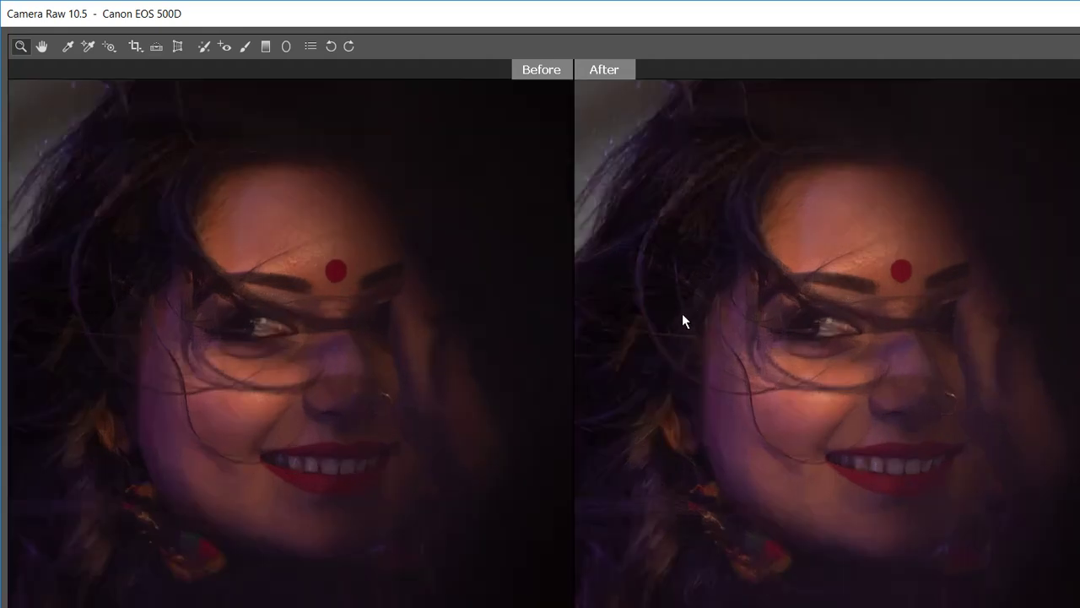
key(ctrl+plus)
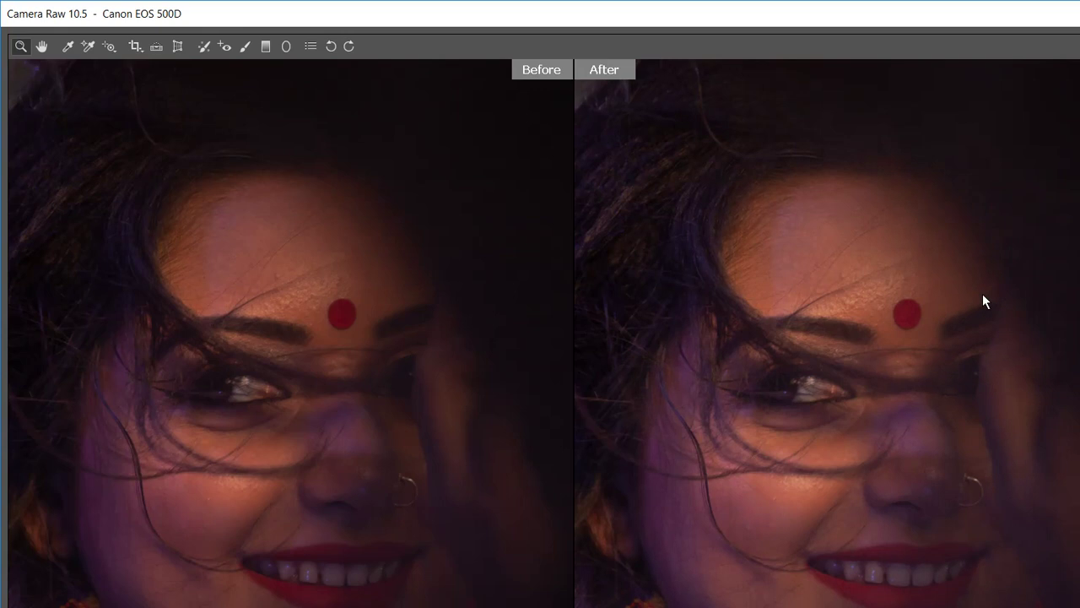
drag(983, 294, 1005, 294)
key(ctrl+minus)
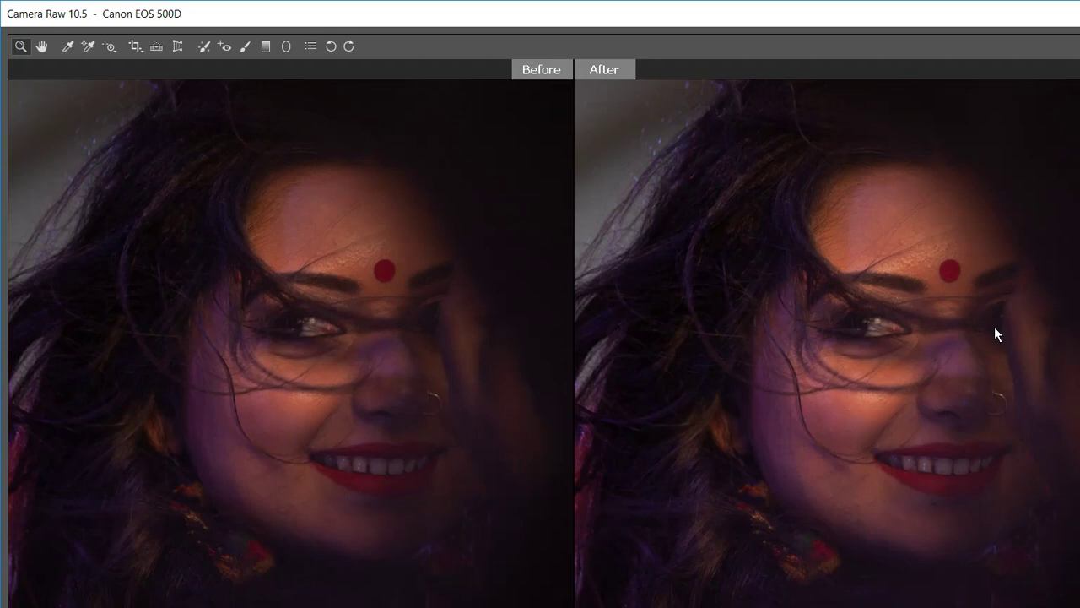
alt+click(677, 274)
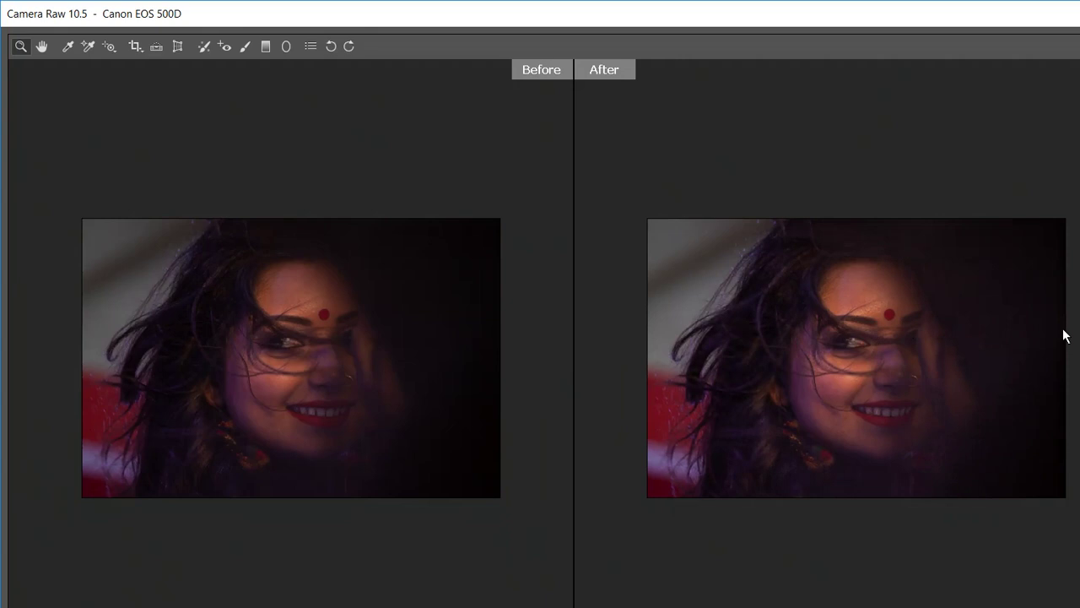
Try extreme brighter and darker tonal settings on the portrait, comparing them with the original
drag(864, 322, 1071, 320)
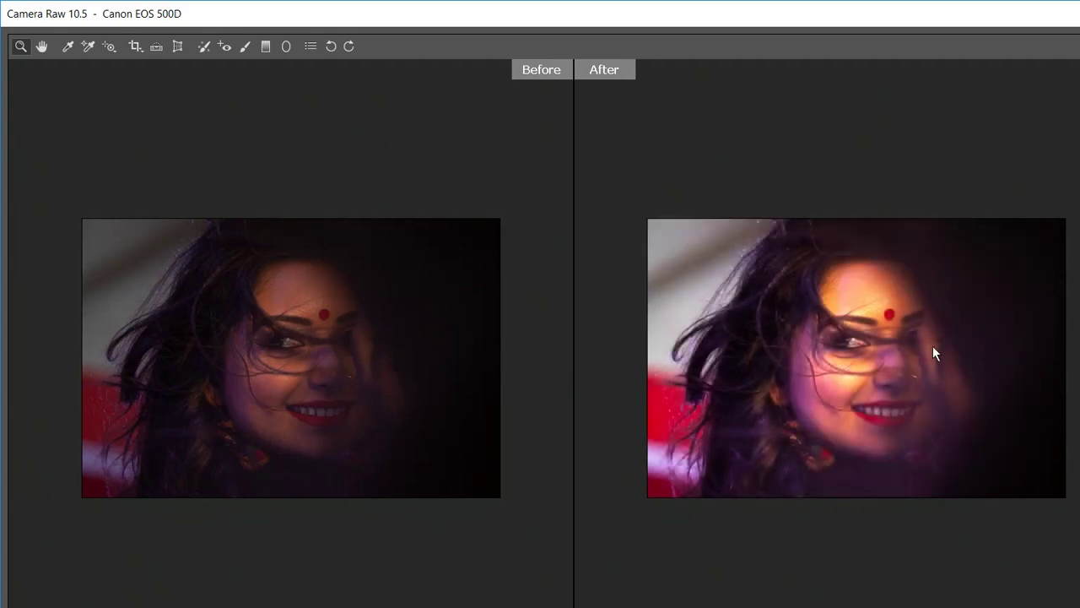
key(p)
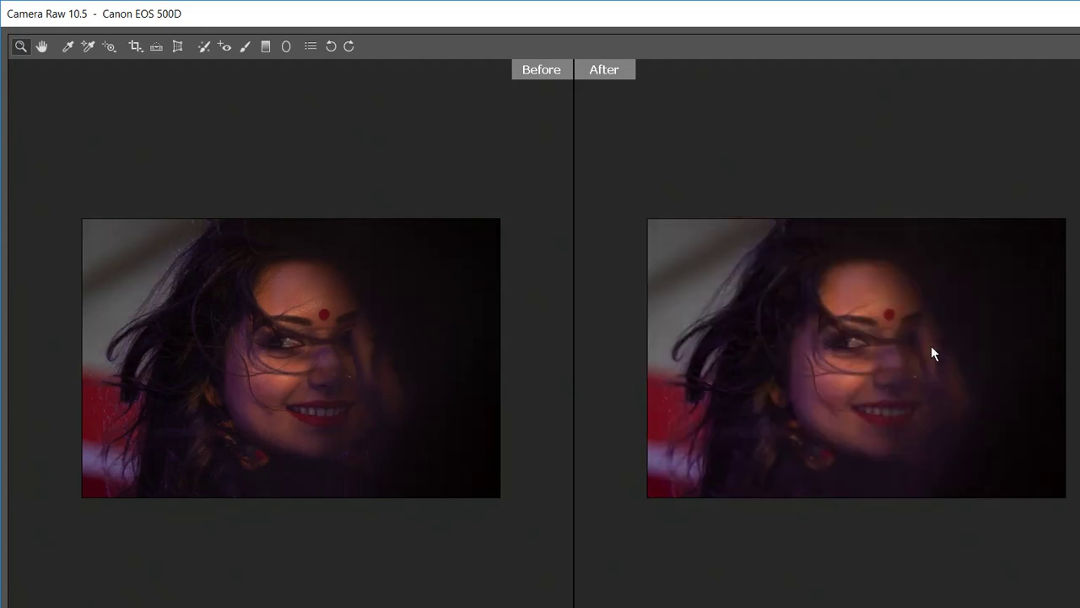
key(p)
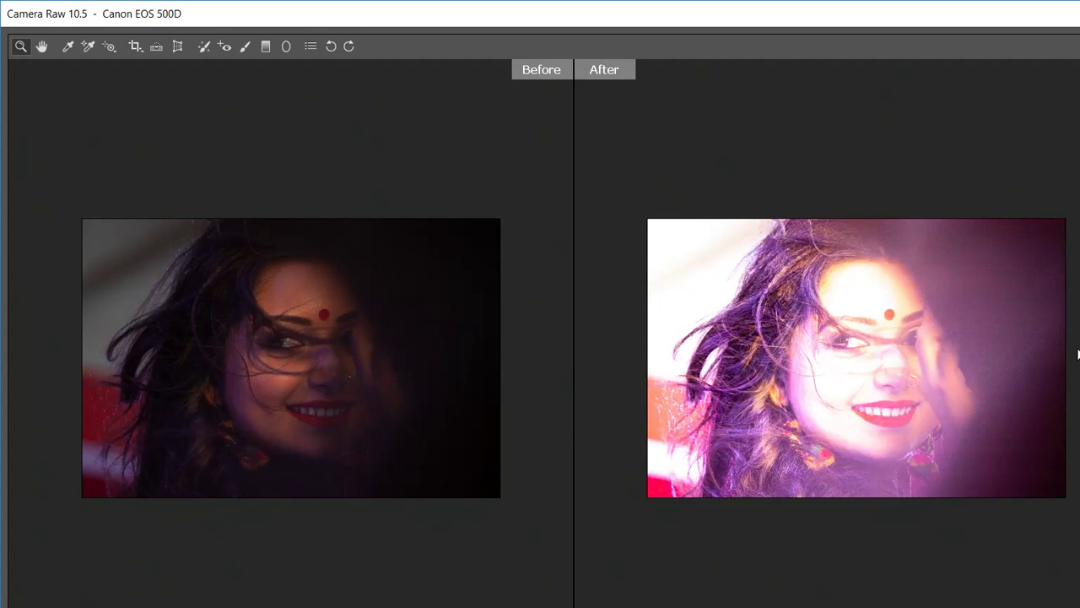
key(p)
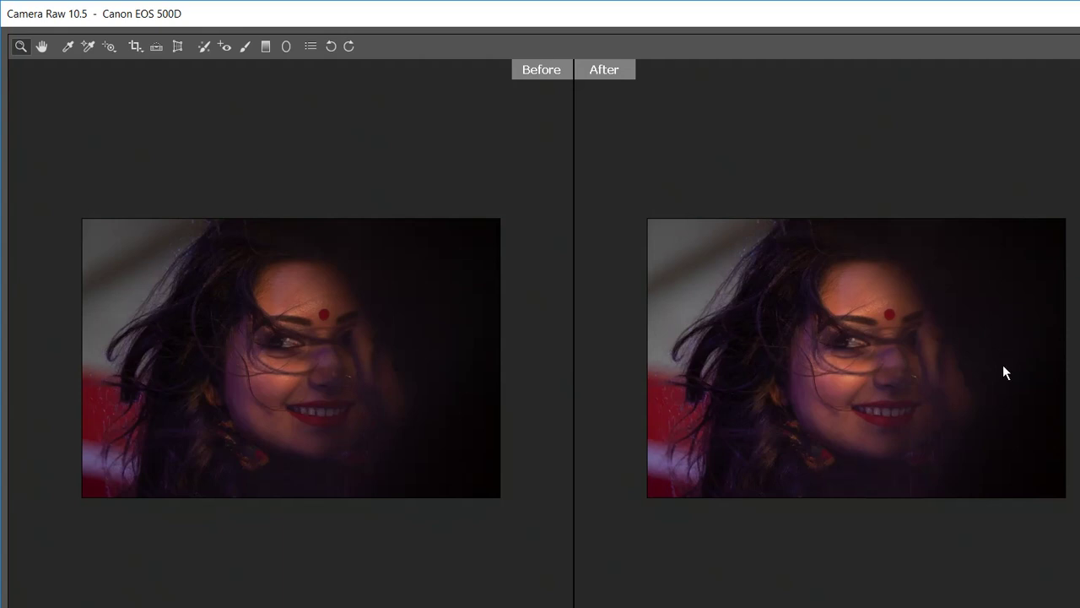
Lift the portrait's blacks slightly and soften the skin texture on the woman's face
drag(991, 361, 1079, 361)
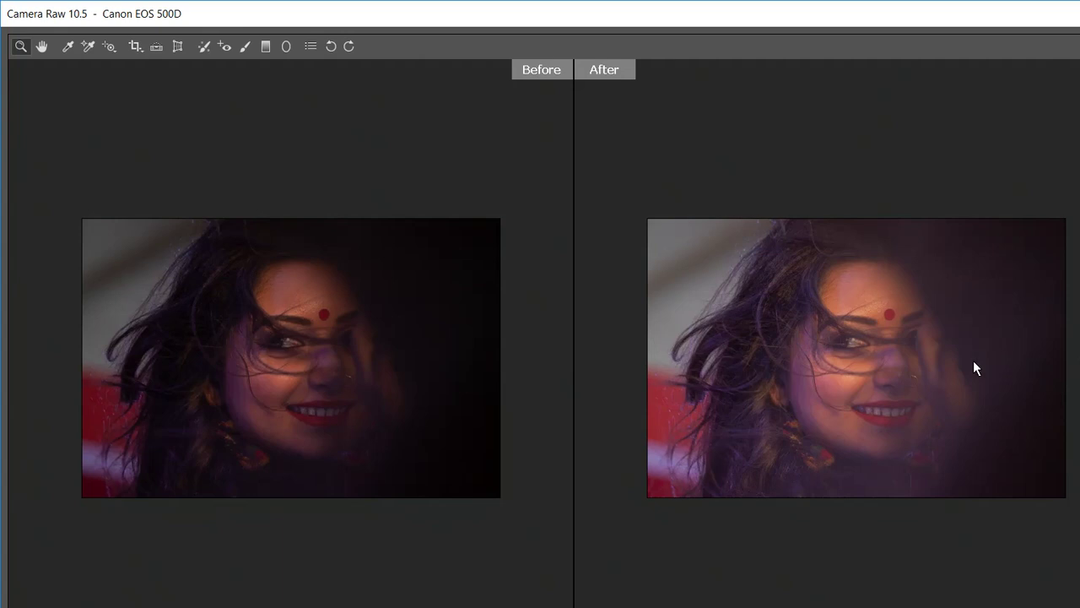
drag(973, 360, 960, 360)
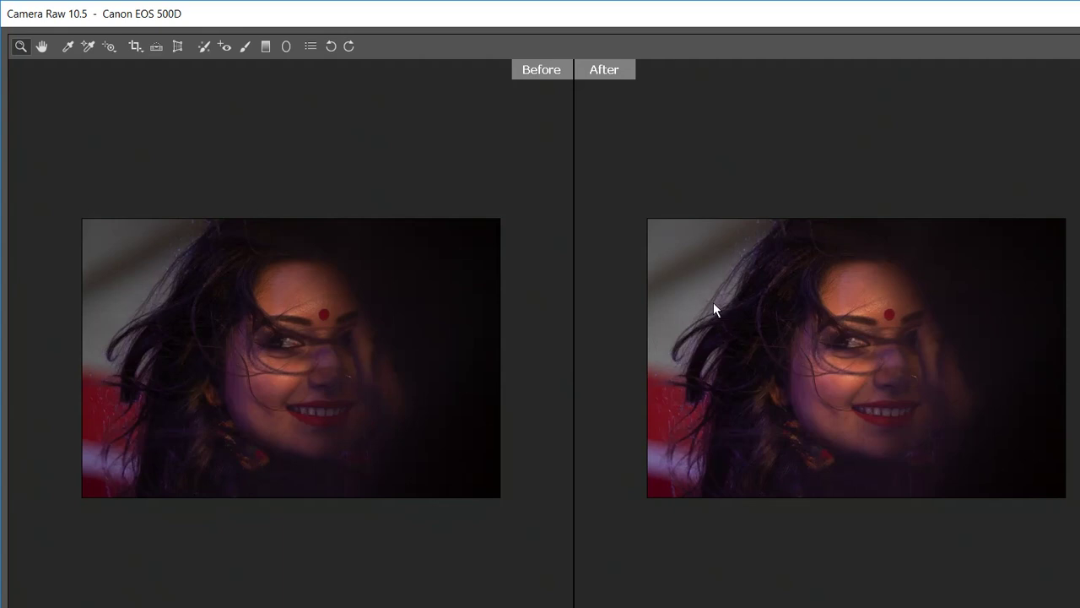
click(710, 280)
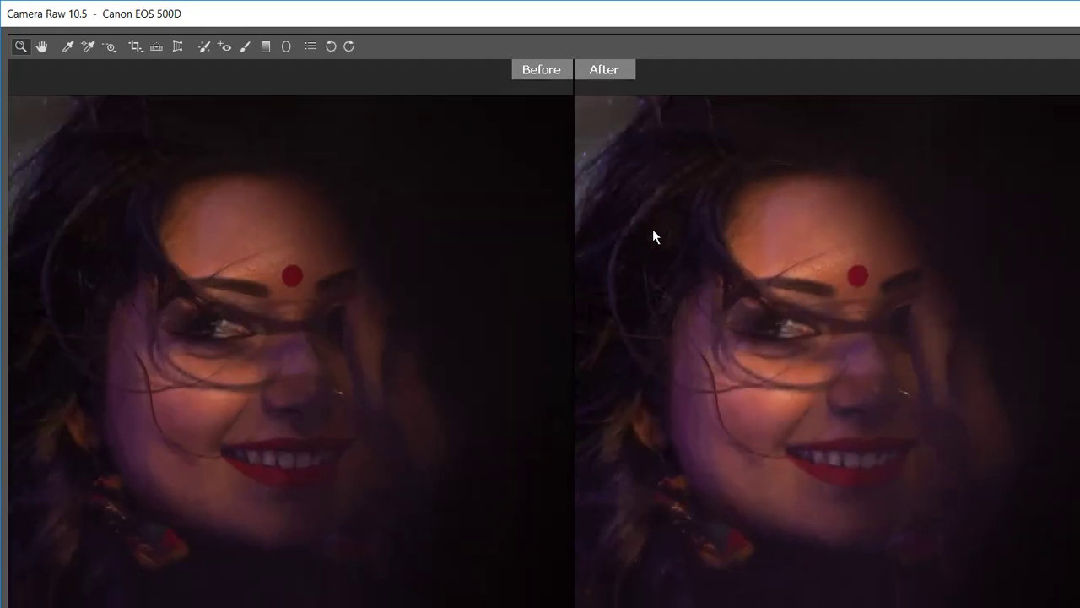
click(644, 205)
click(696, 201)
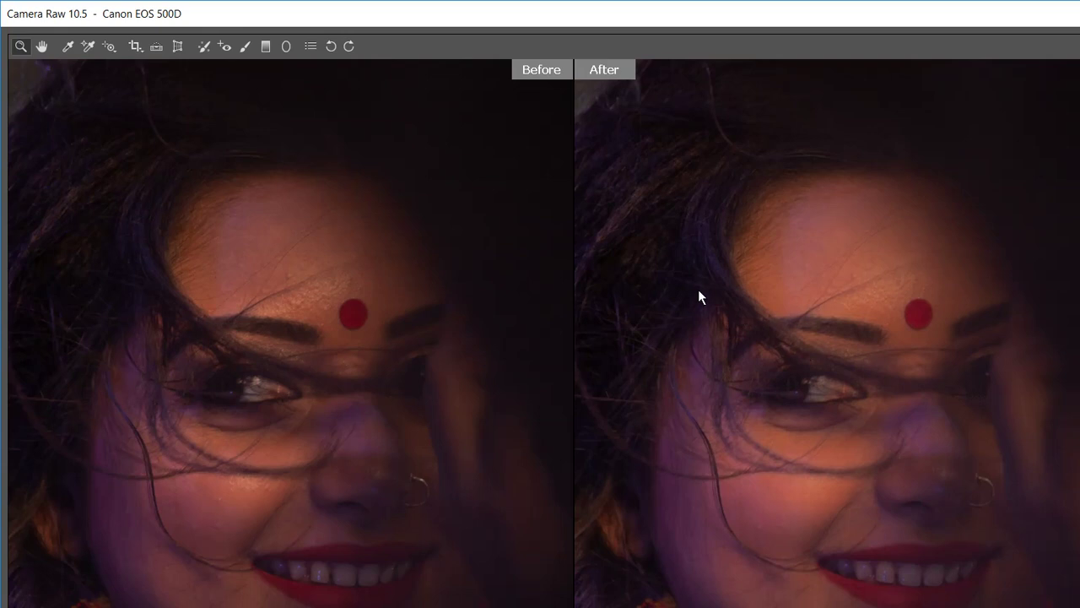
drag(694, 290, 744, 249)
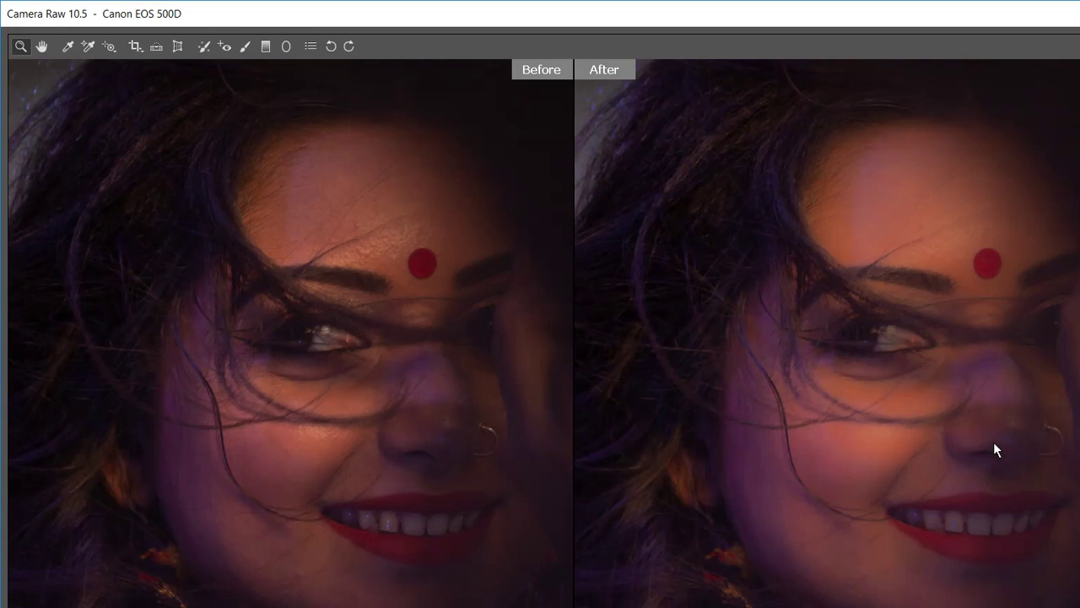
Try desaturating the portrait to greyscale
key(p)
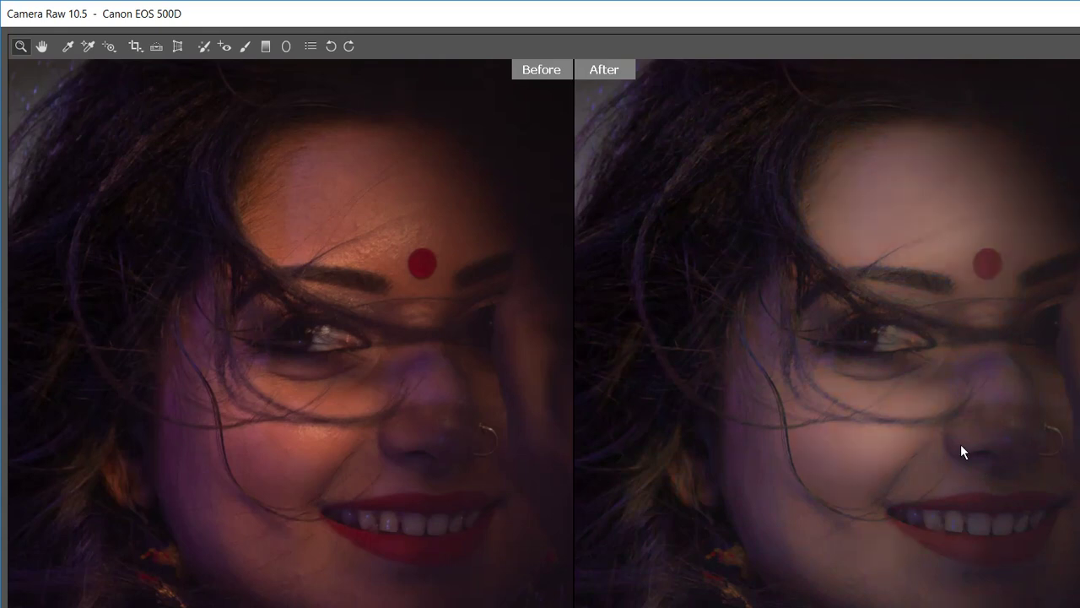
drag(1010, 445, 946, 445)
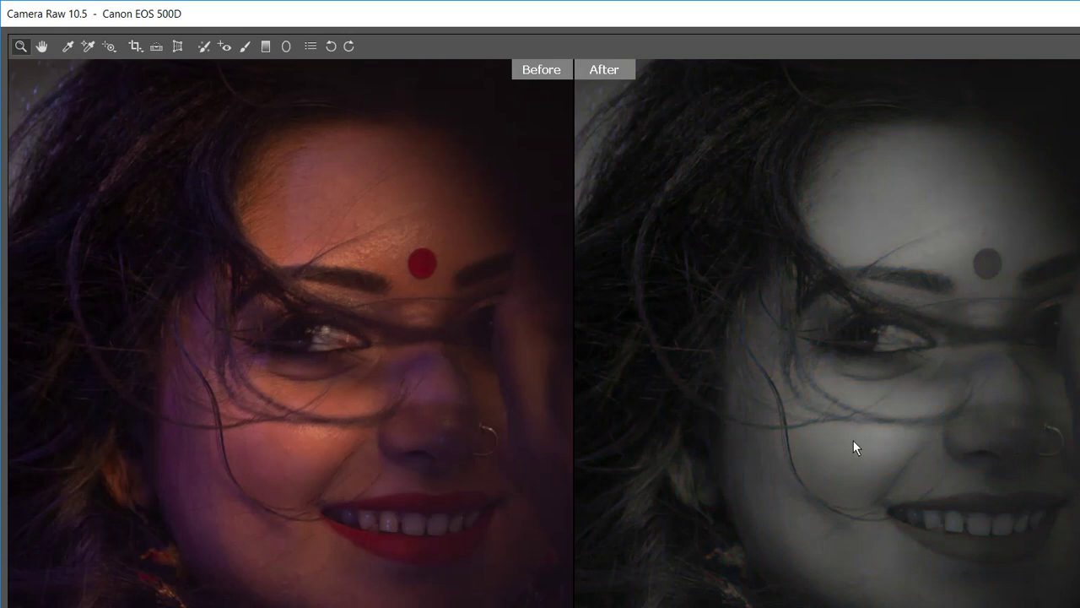
key(p)
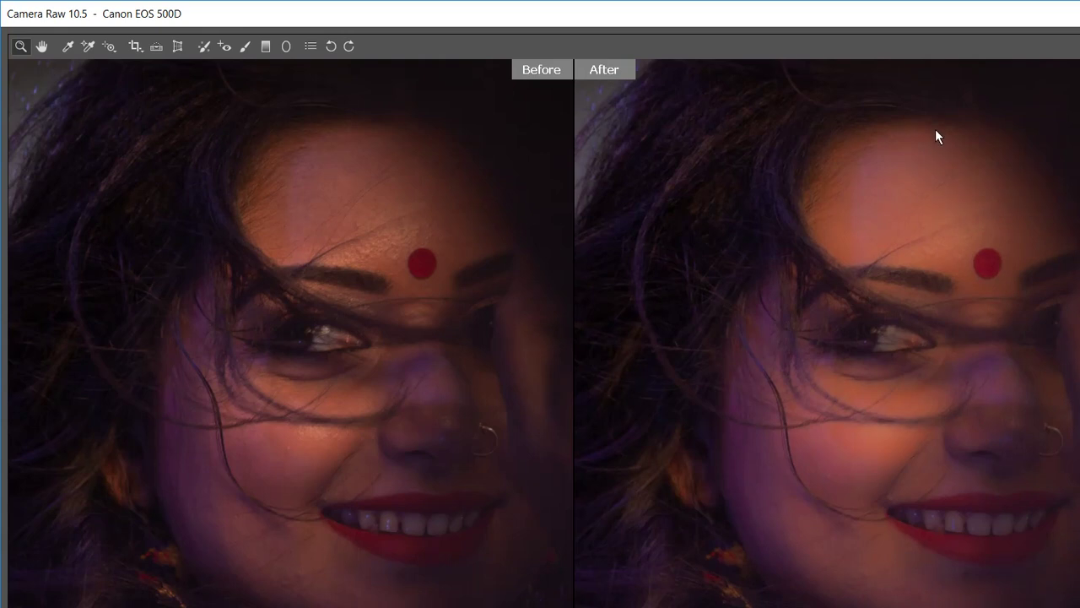
Smooth the remaining skin texture and fine noise across the woman's face
alt+click(628, 273)
alt+click(628, 273)
alt+click(628, 273)
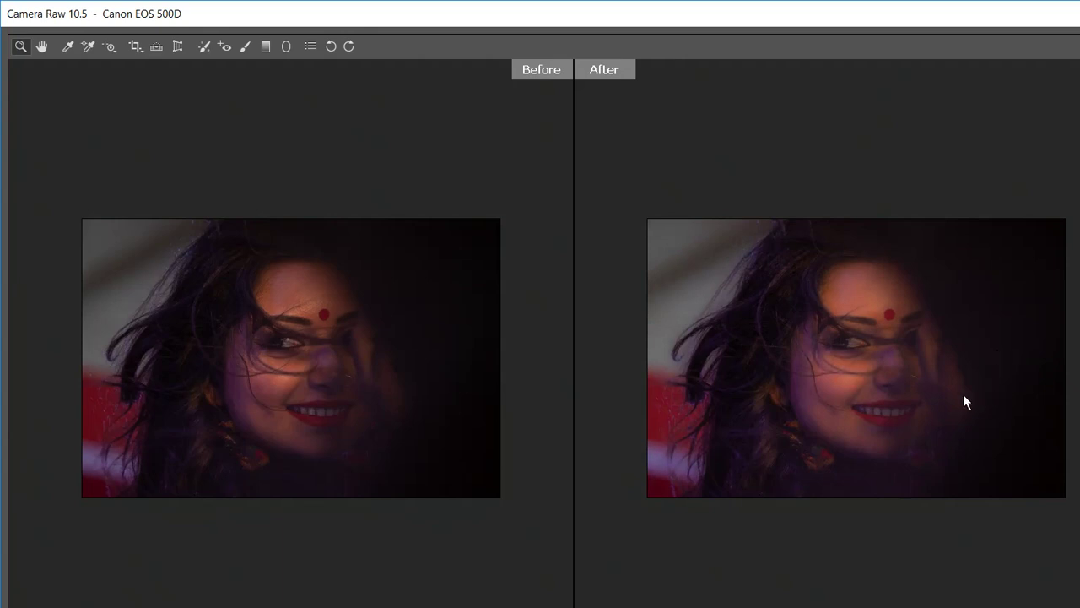
key(ctrl+z)
mouse_move(994, 390)
mouse_down()
mouse_move(1049, 389)
mouse_move(1011, 391)
mouse_up()
click(718, 291)
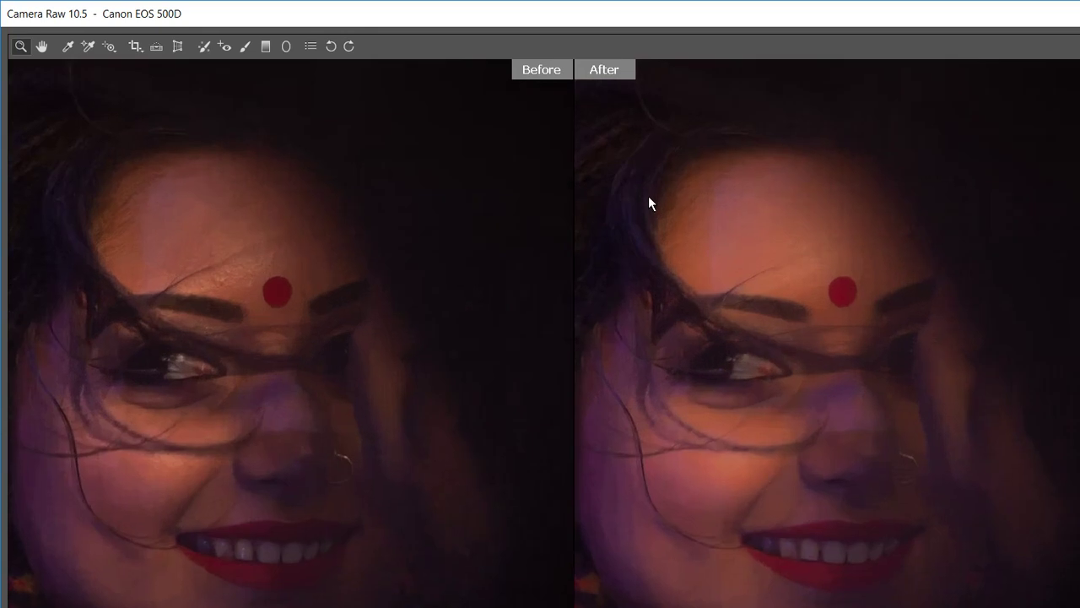
click(649, 199)
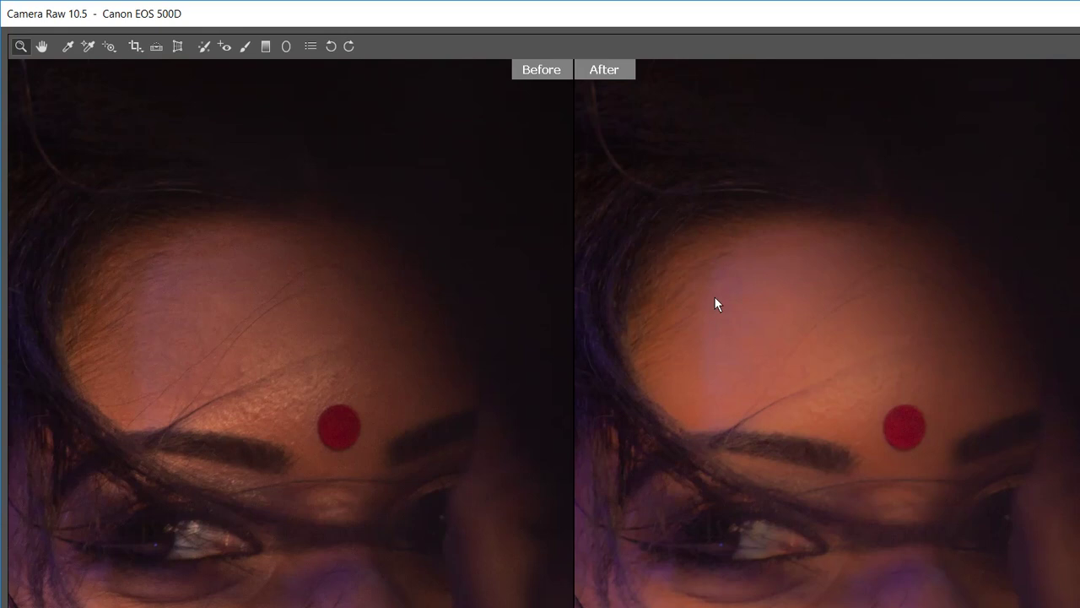
Examine the forehead, eyebrows and eyes up close, comparing the smoothed skin with the original
key(alt)
alt+click(714, 296)
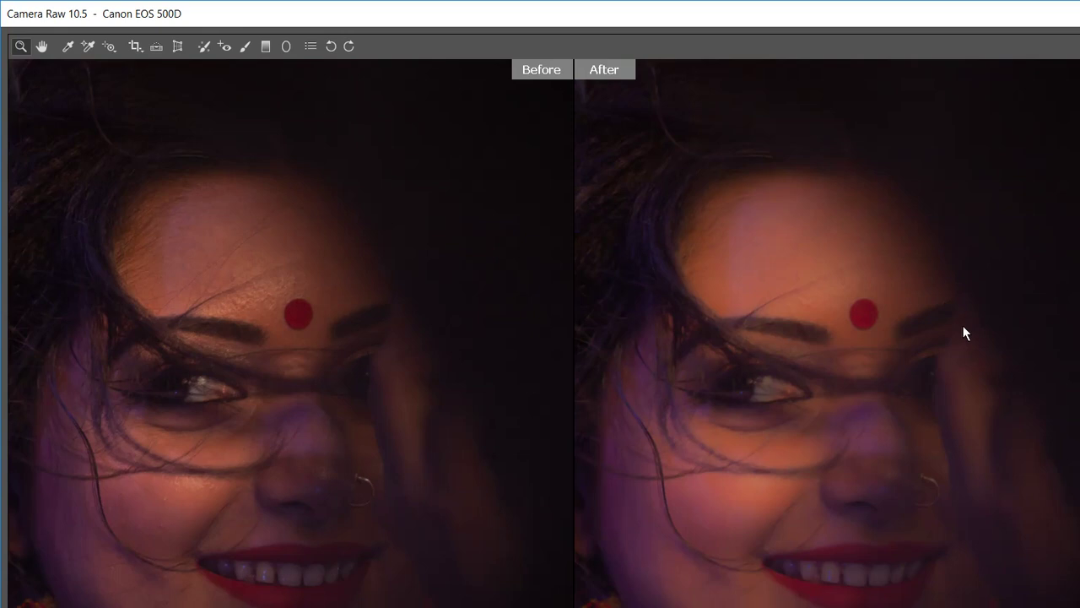
click(657, 222)
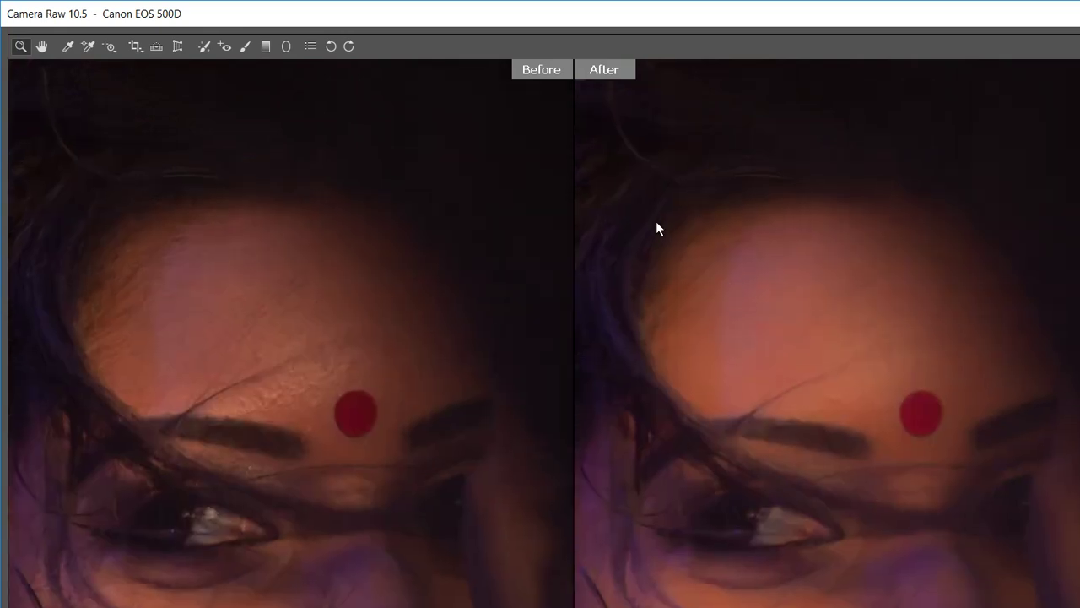
click(729, 285)
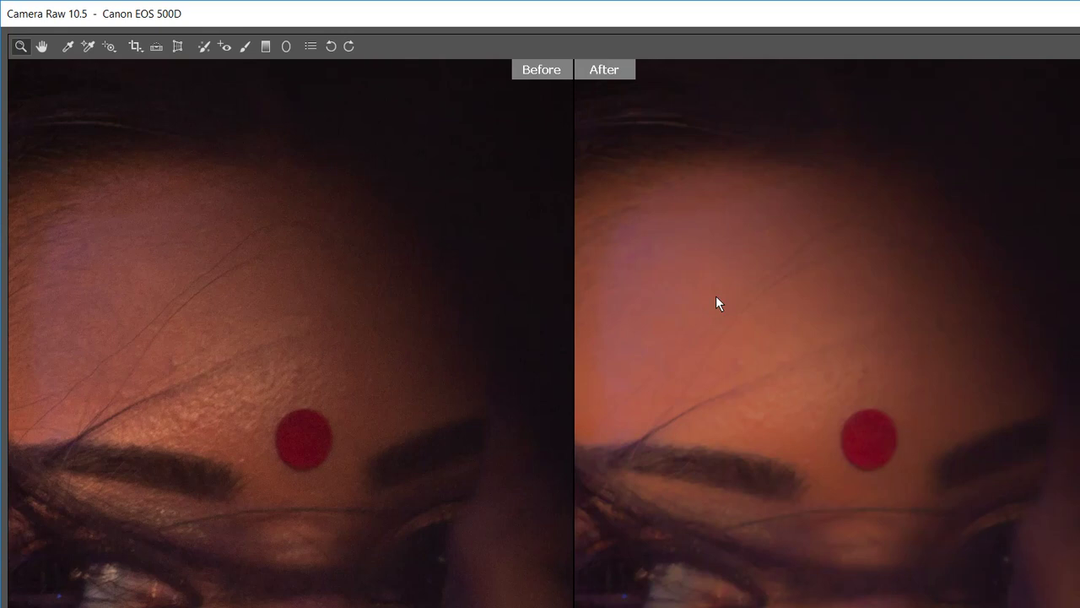
scroll(722, 295, down, 2)
scroll(722, 302, down, 1)
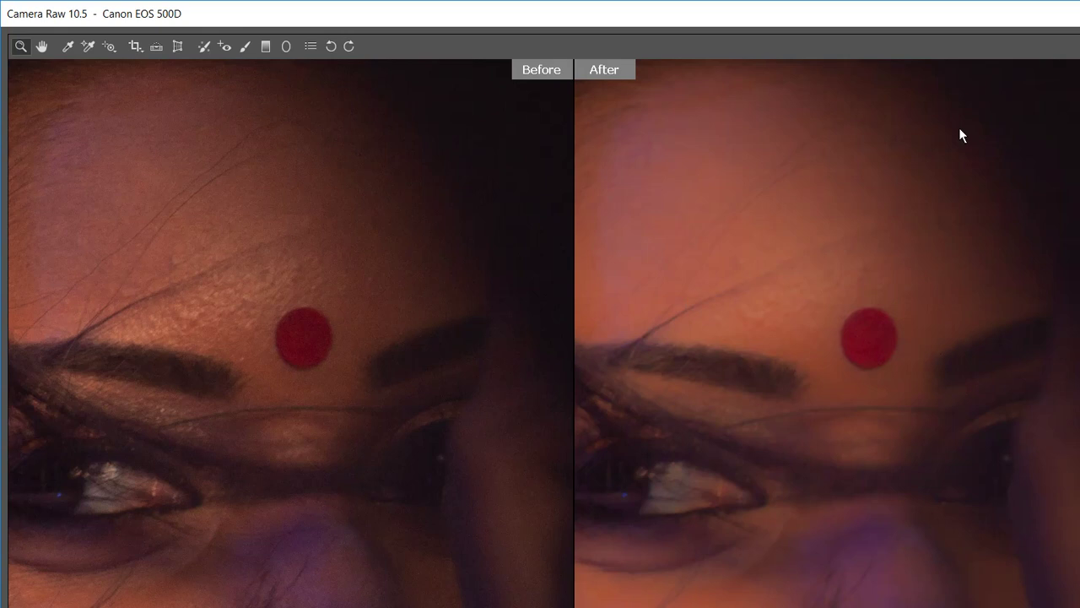
alt+click(684, 252)
scroll(684, 251, down, 2)
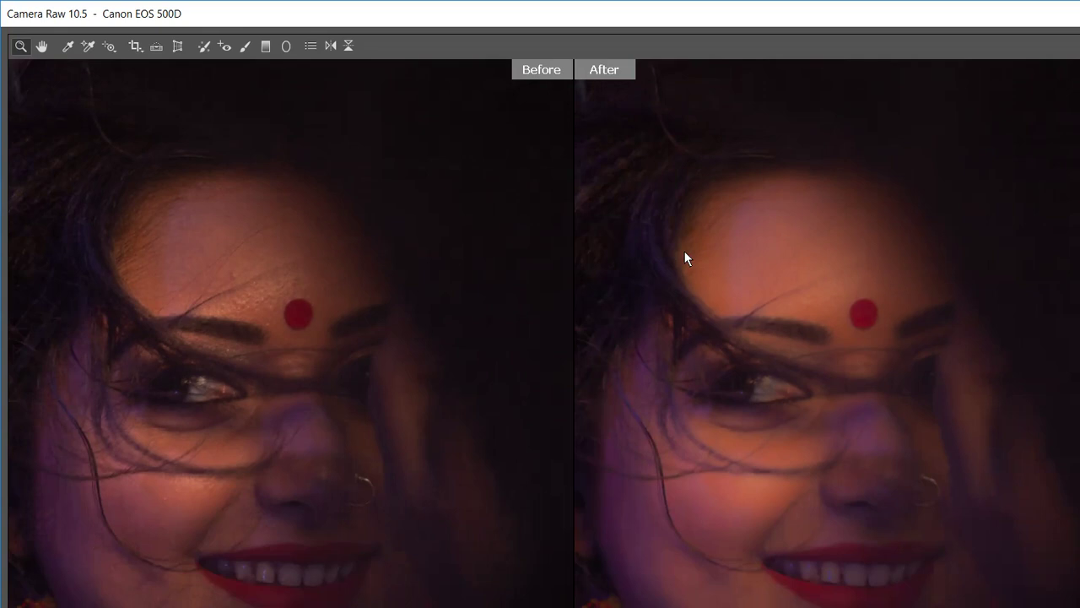
Open the edited IMG_9070.CR2 portrait in the main Photoshop window and check the face up close
scroll(685, 251, down, 2)
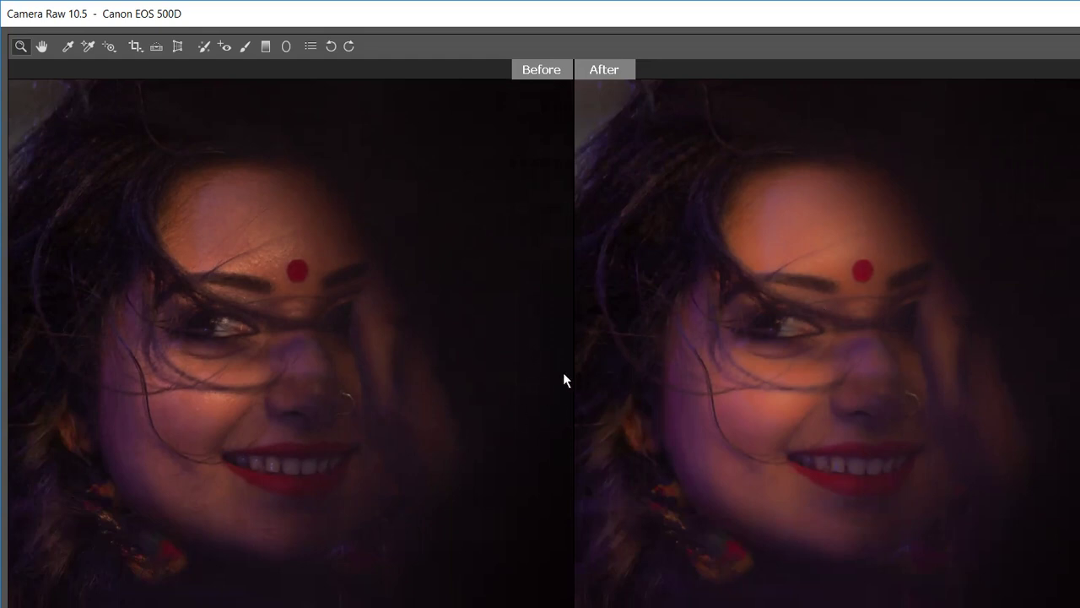
scroll(562, 372, down, 3)
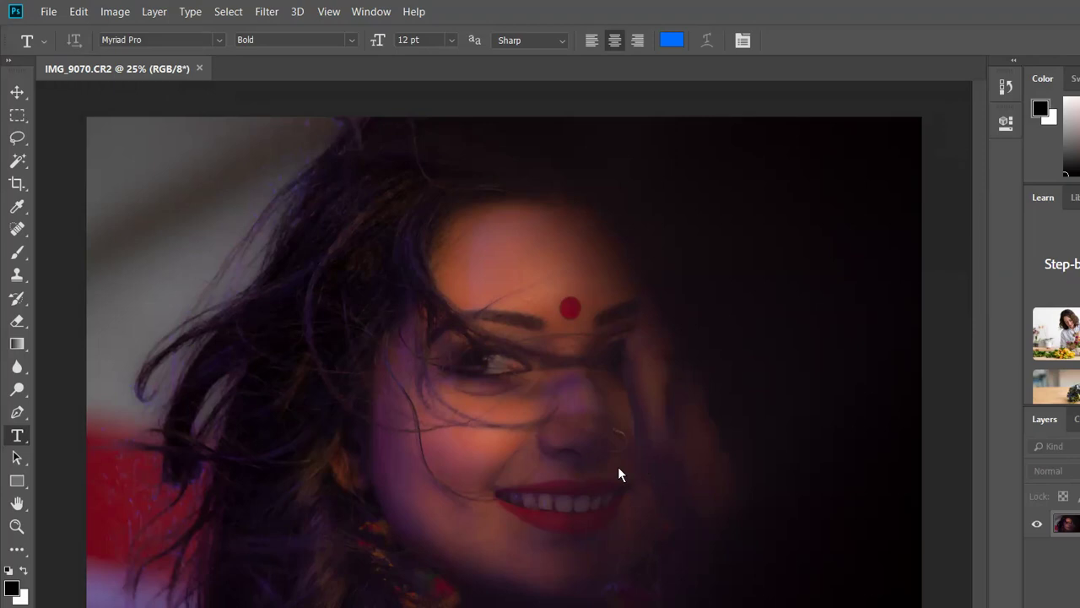
scroll(203, 388, up, 1)
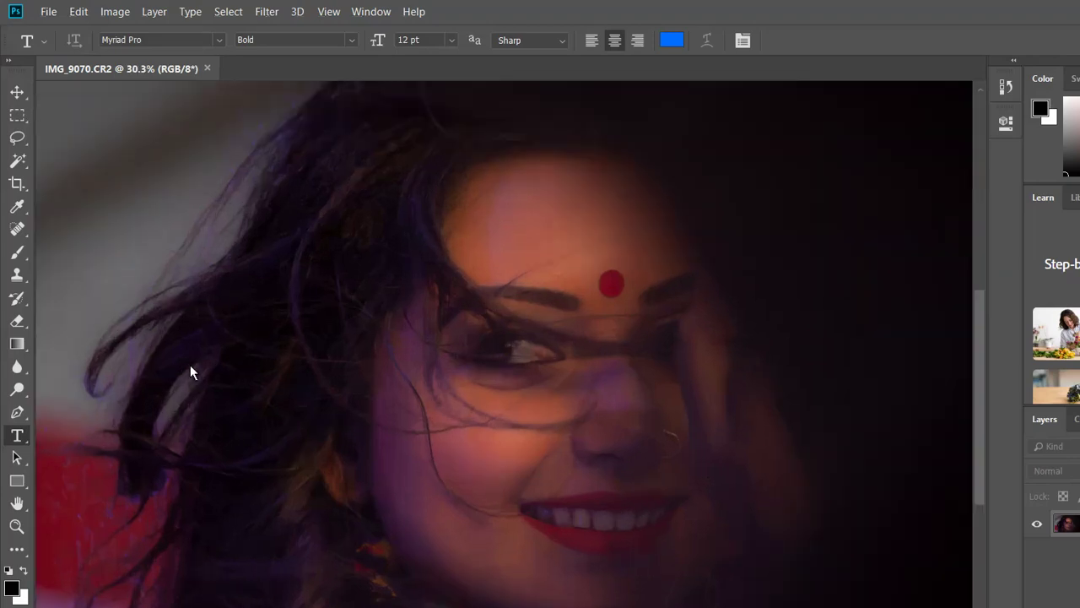
scroll(188, 363, up, 1)
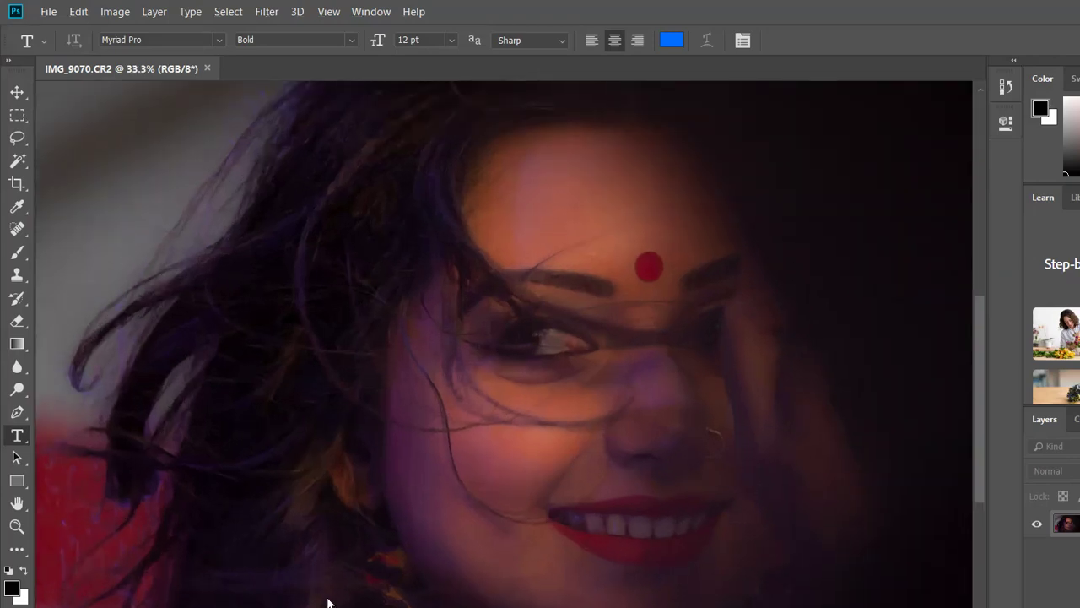
Place the unedited IMG_9070 photo from the photo expo folder into the open portrait document as a new layer
mouse_move(327, 597)
mouse_move(269, 546)
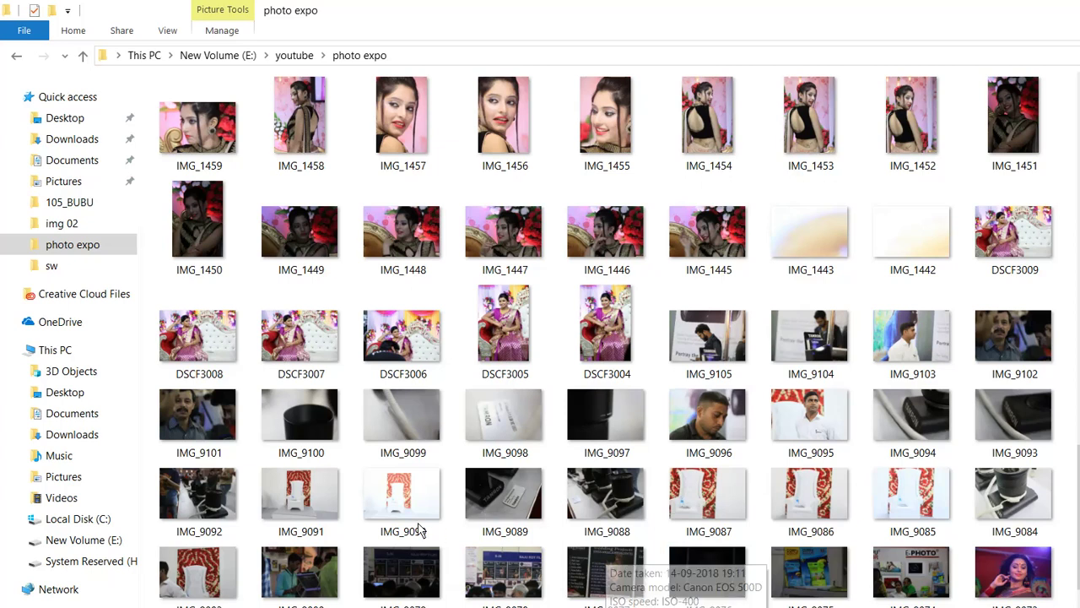
mouse_move(335, 521)
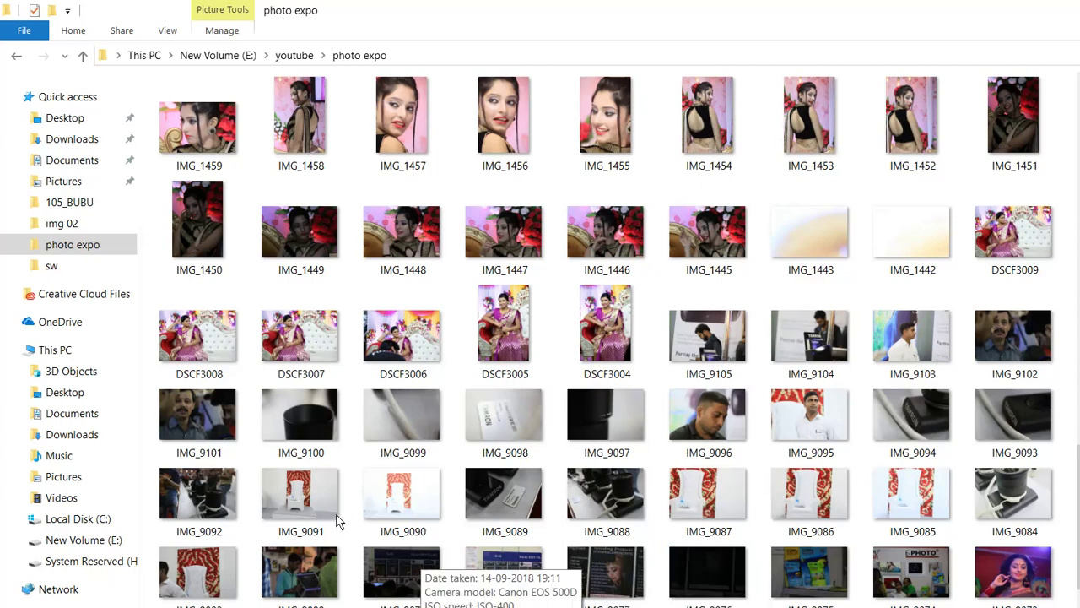
scroll(431, 426, down, 3)
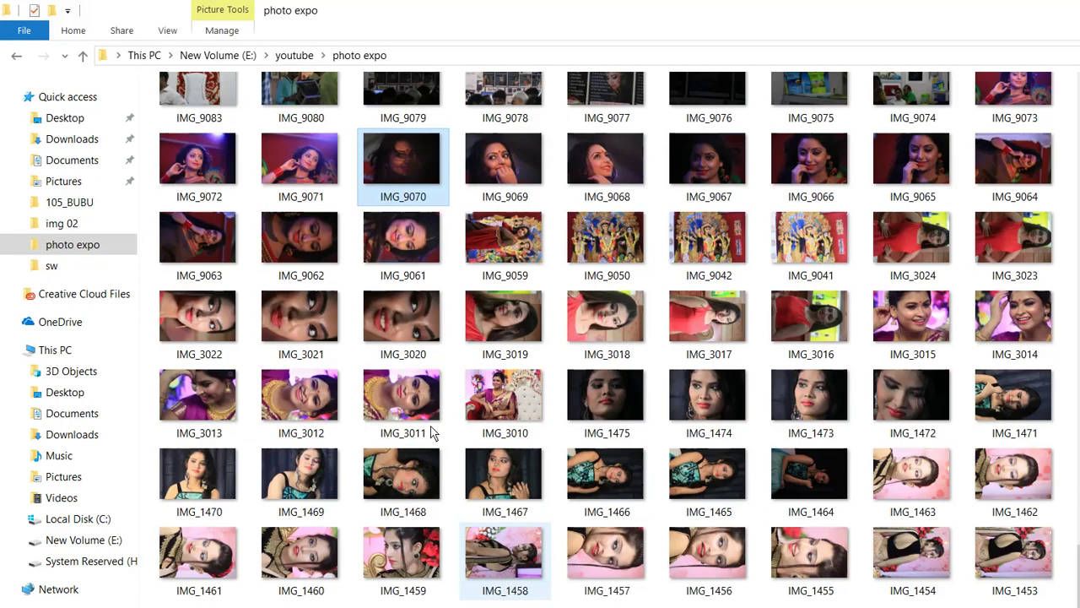
scroll(430, 427, up, 2)
scroll(430, 426, down, 2)
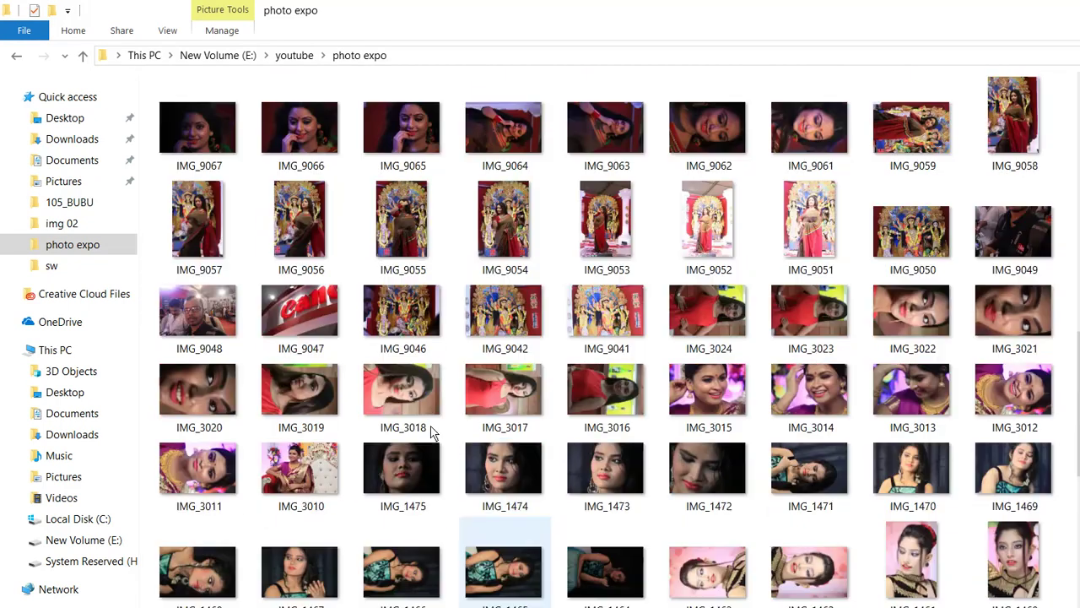
scroll(431, 426, up, 1)
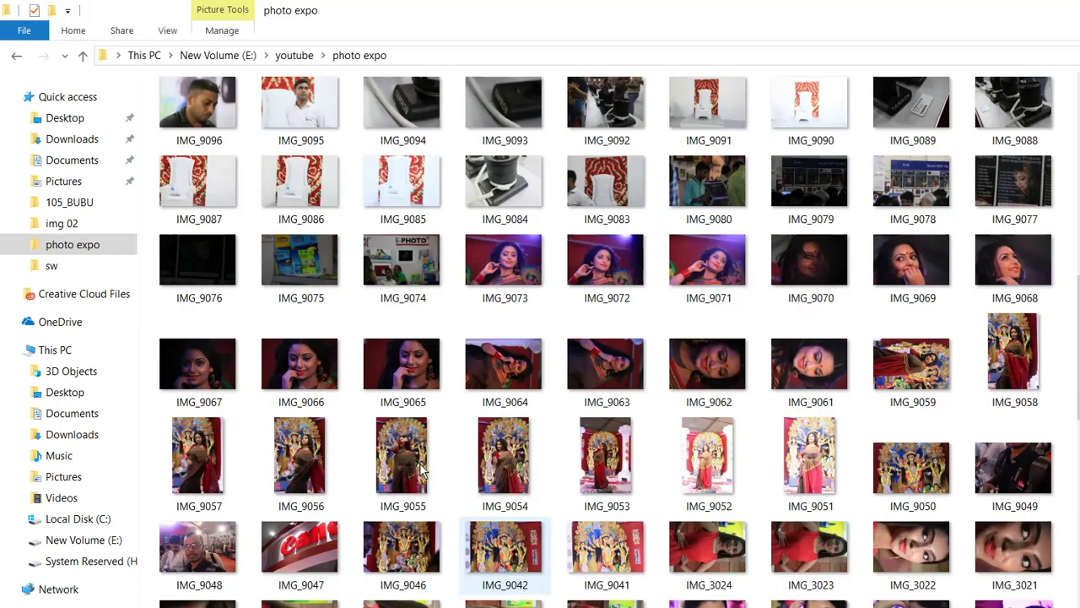
mouse_move(393, 456)
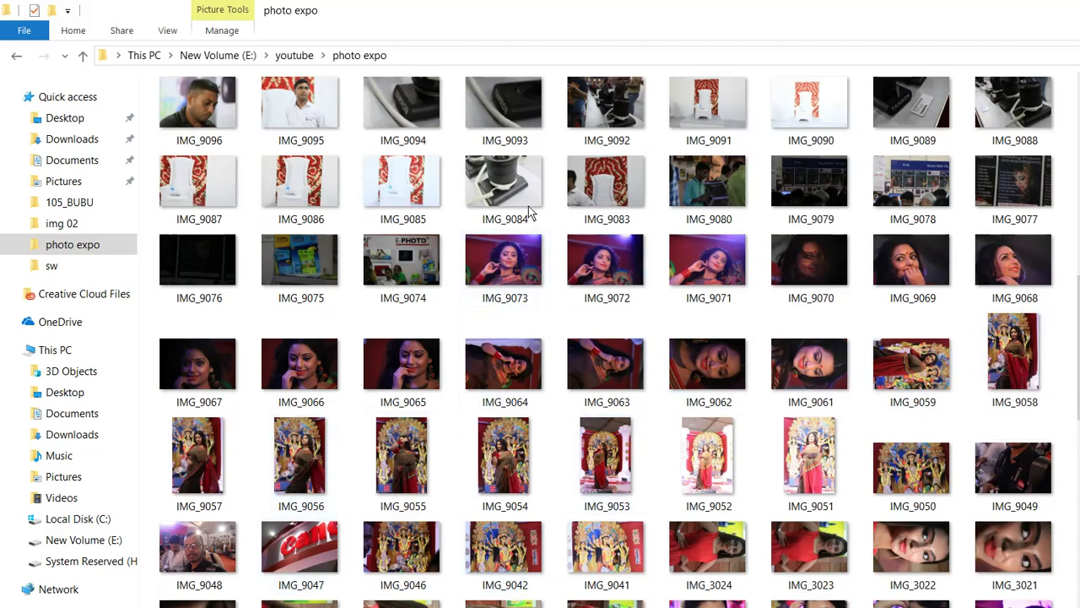
drag(808, 253, 675, 606)
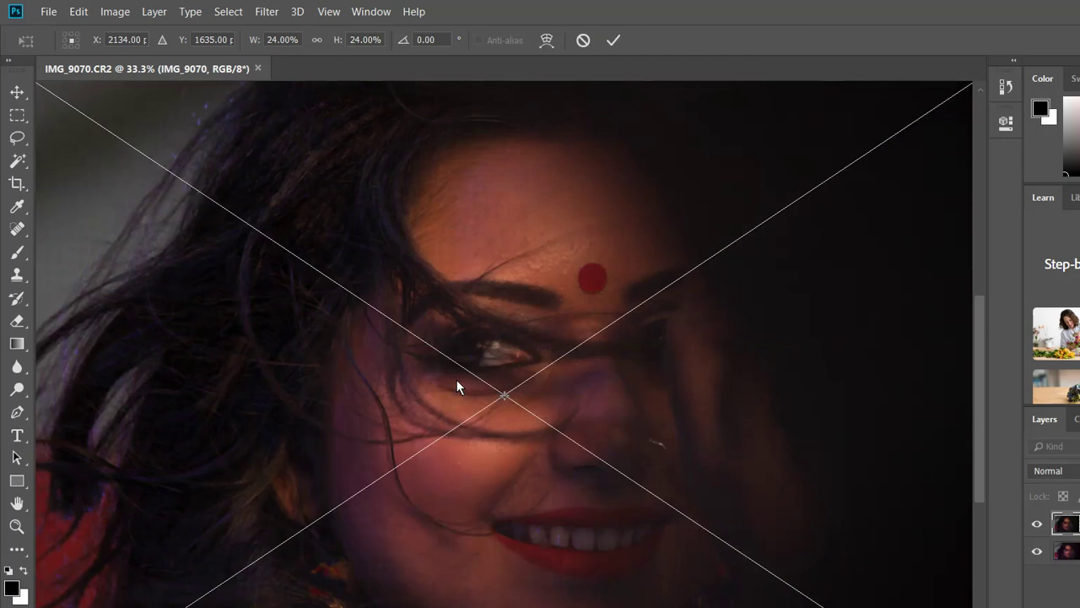
key(t)
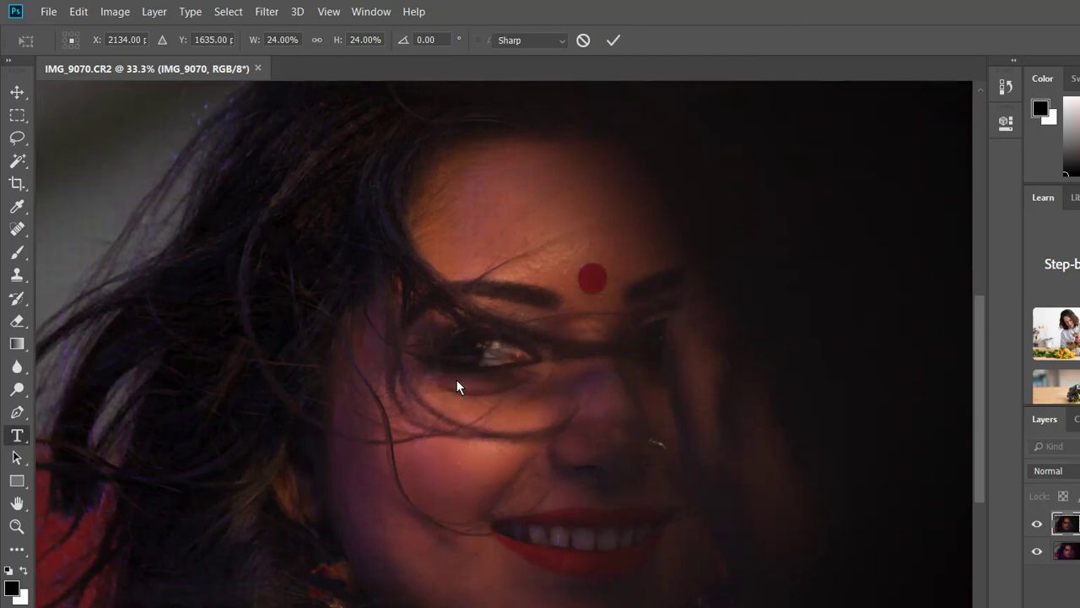
key(Return)
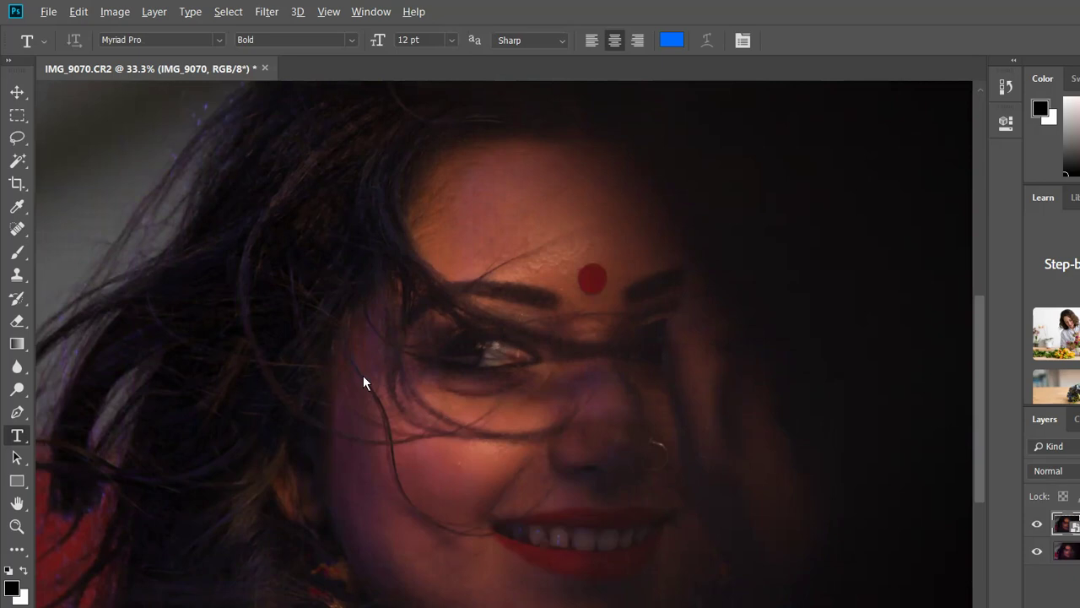
Free Transform the placed IMG_9070 photo to align it with the portrait underneath, at X 2376 and Y 1584
scroll(372, 376, down, 3)
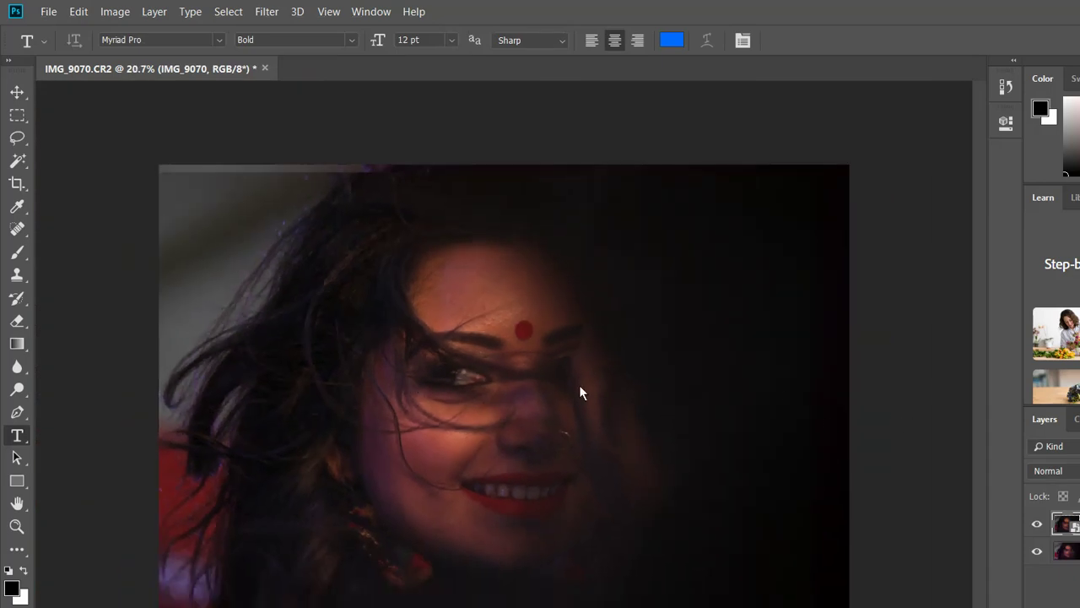
key(ctrl+t)
drag(531, 362, 559, 351)
key(Return)
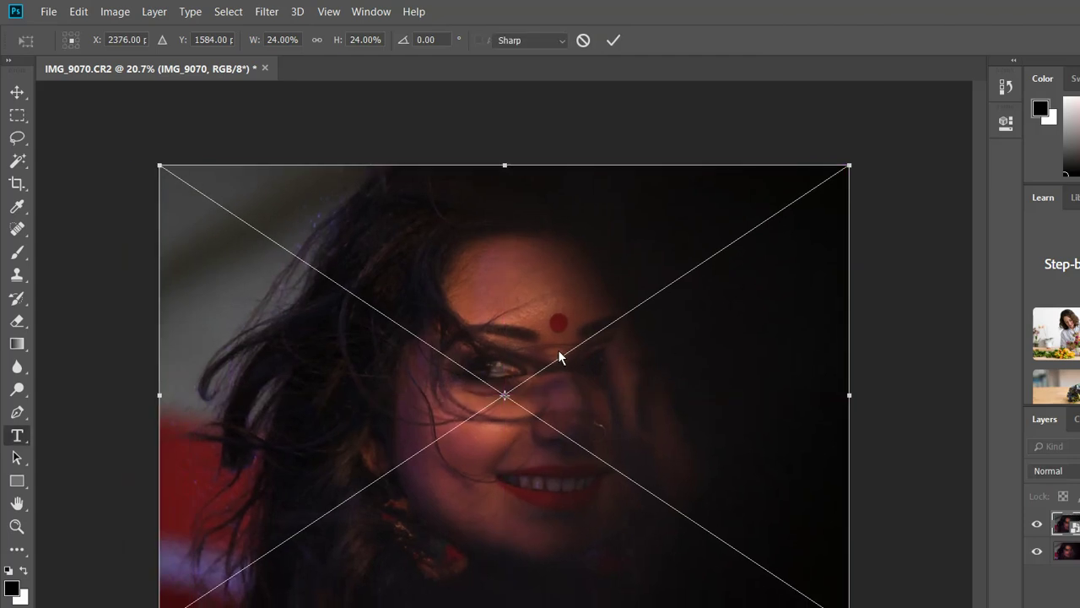
Compare the placed original with the smoothed portrait across the forehead and eyebrow by repeatedly hiding and showing the placed layer
scroll(245, 237, up, 6)
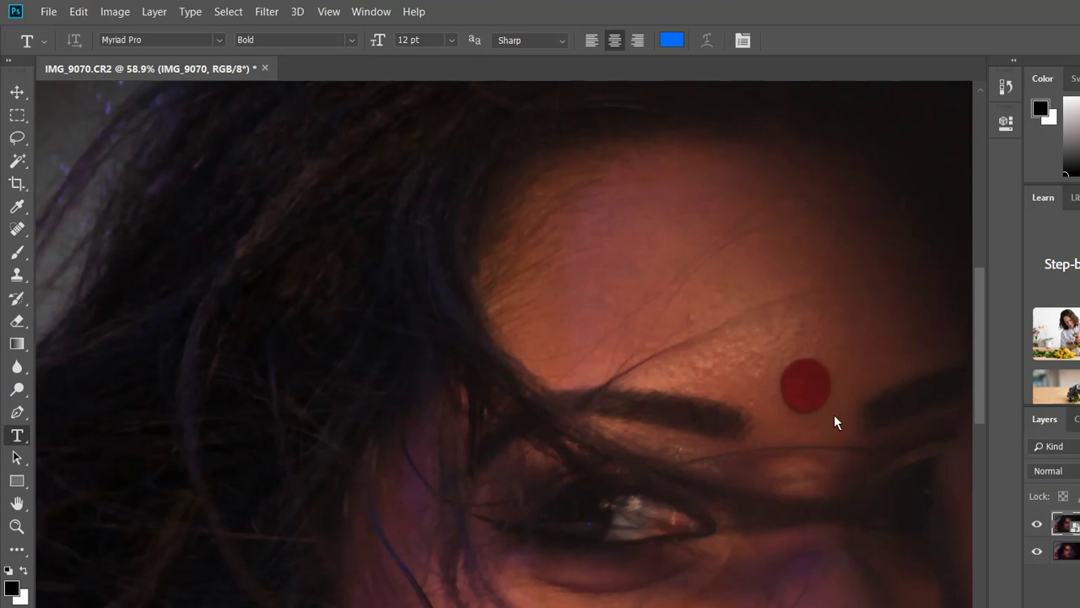
key(ctrl+comma)
key(ctrl+comma)
key(ctrl+comma)
key(ctrl+comma)
key(ctrl+comma)
key(ctrl+comma)
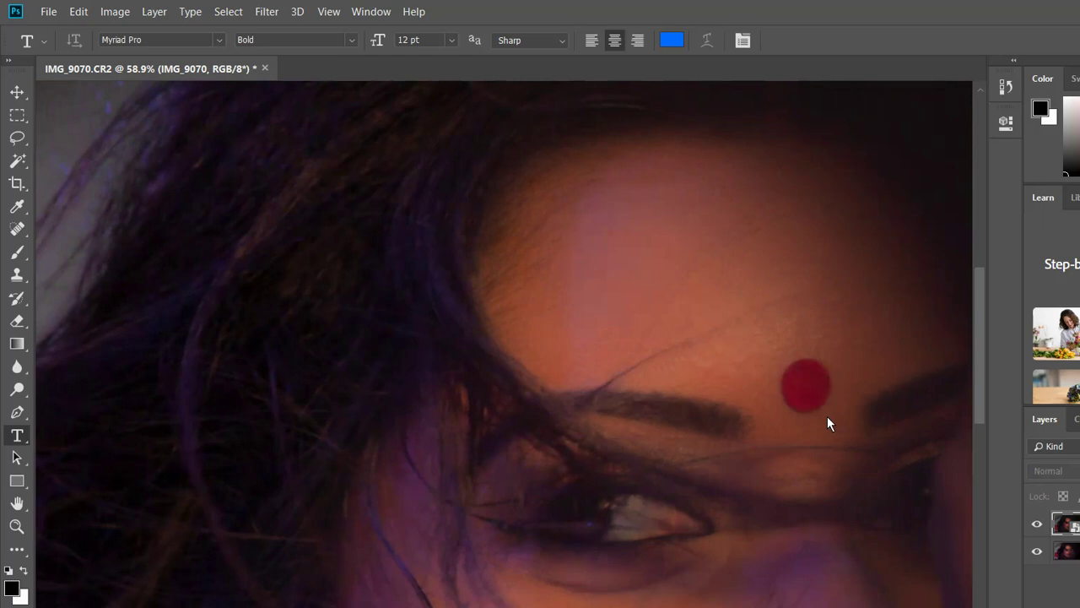
key(ctrl+comma)
key(ctrl+comma)
key(ctrl+comma)
key(ctrl+comma)
key(ctrl+comma)
key(ctrl+comma)
key(ctrl+comma)
Show the placed layer again and set up the Eraser with a soft 61 px brush for work near the eye
scroll(496, 422, up, 5)
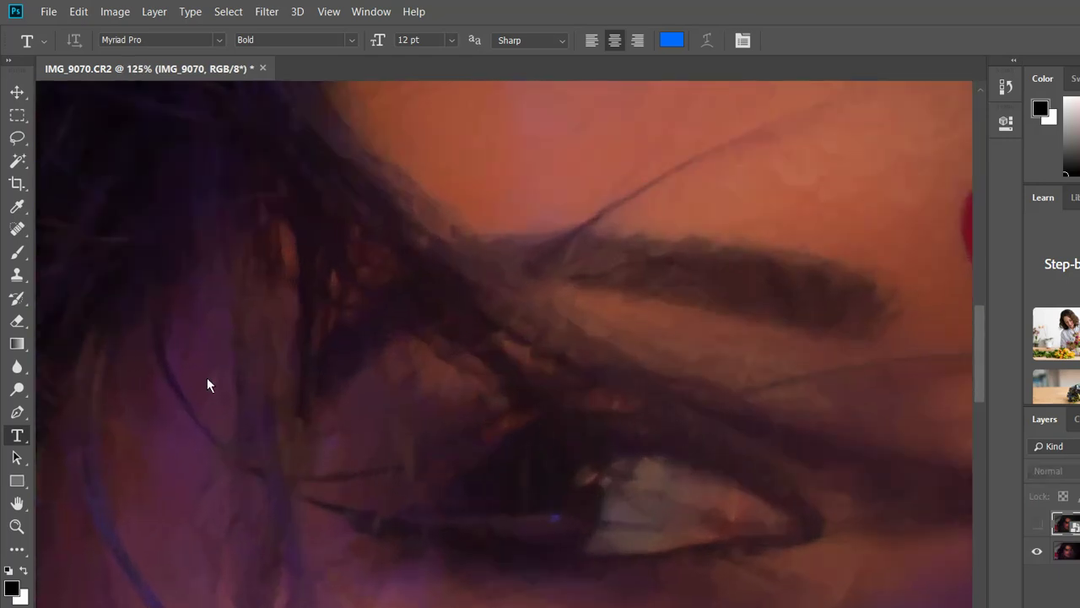
key(e)
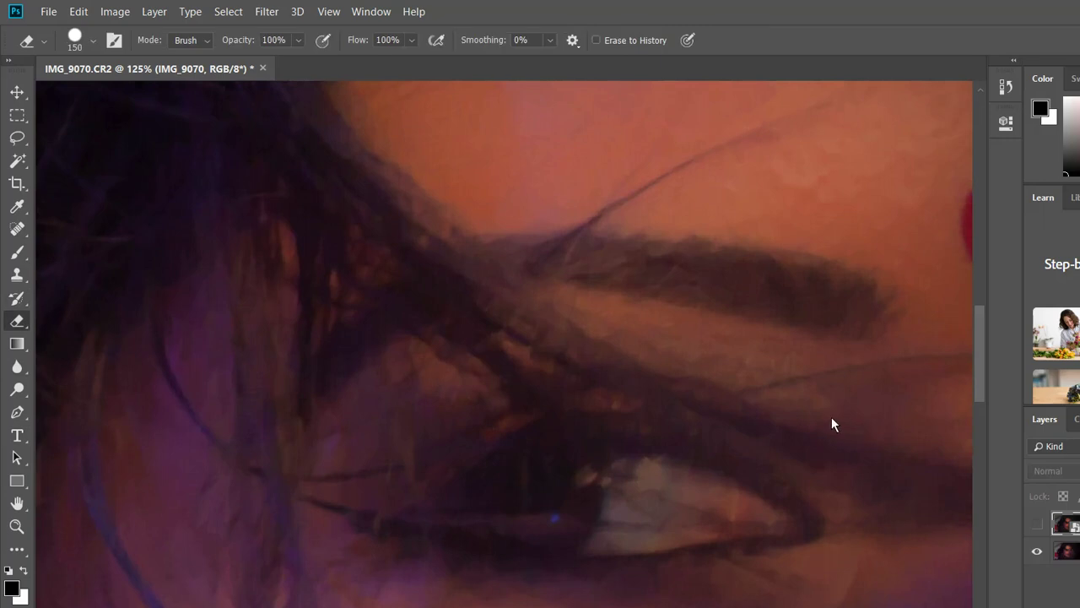
key(ctrl+comma)
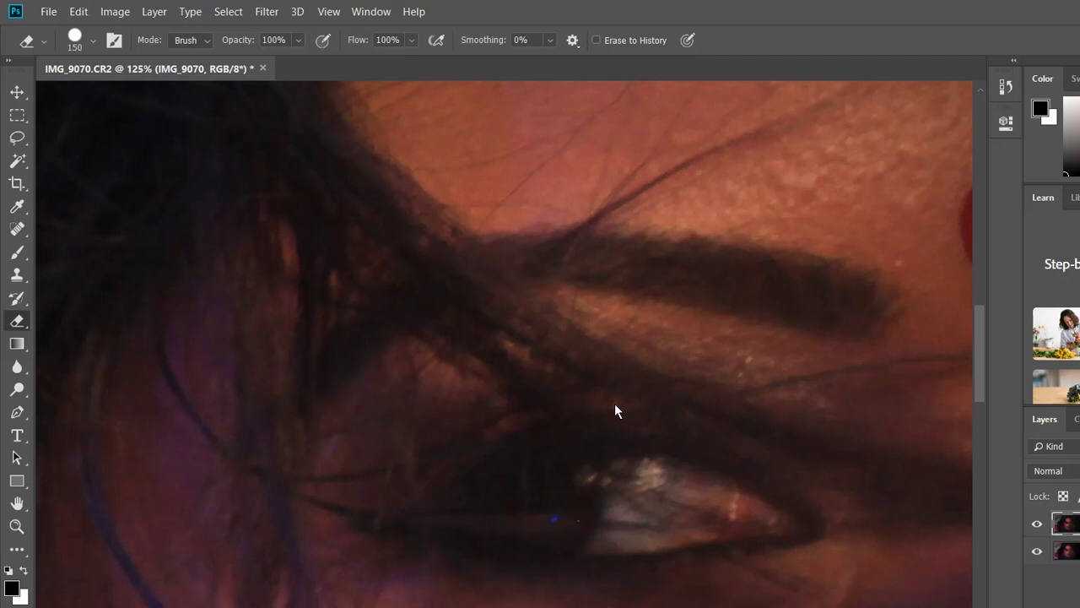
click(93, 40)
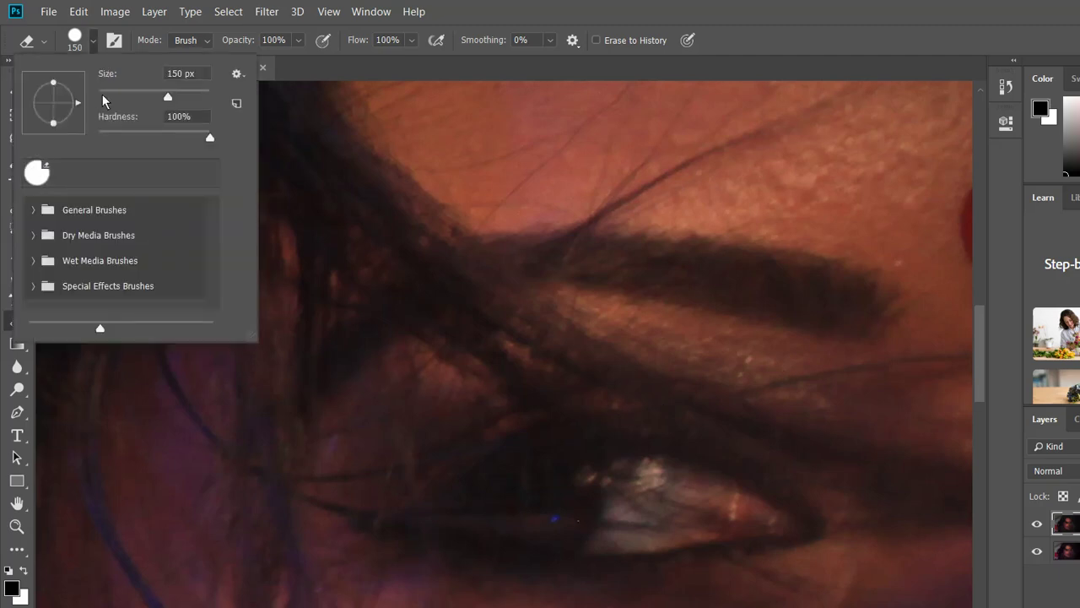
drag(165, 111, 133, 117)
mouse_move(135, 75)
mouse_down()
mouse_move(105, 75)
mouse_move(122, 111)
mouse_move(78, 118)
mouse_up()
click(629, 26)
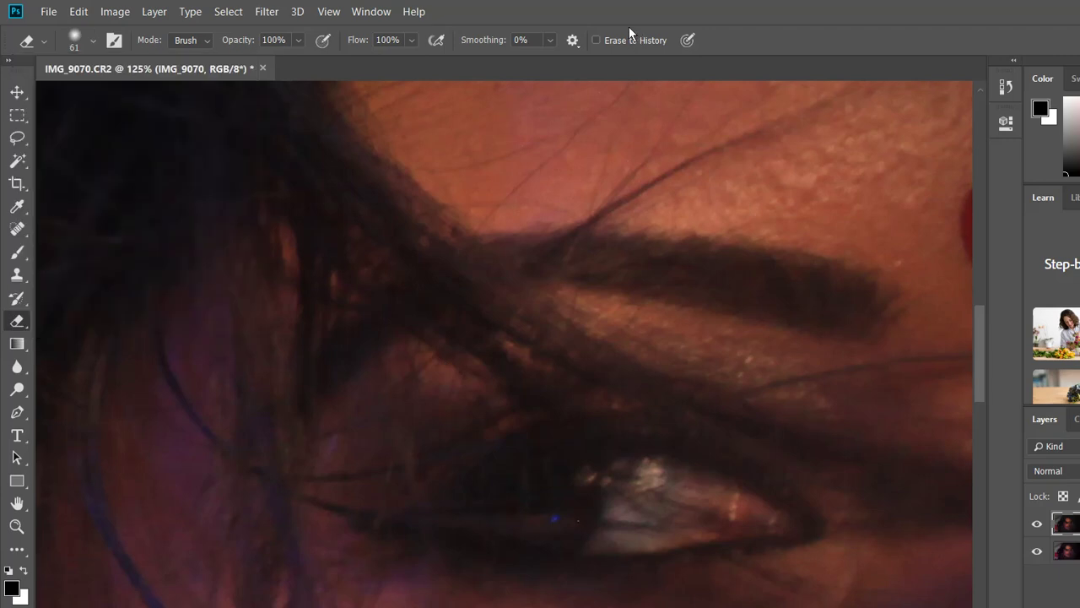
Set the Eraser's opacity to 30% and its flow to 35%
click(239, 38)
click(211, 45)
click(330, 35)
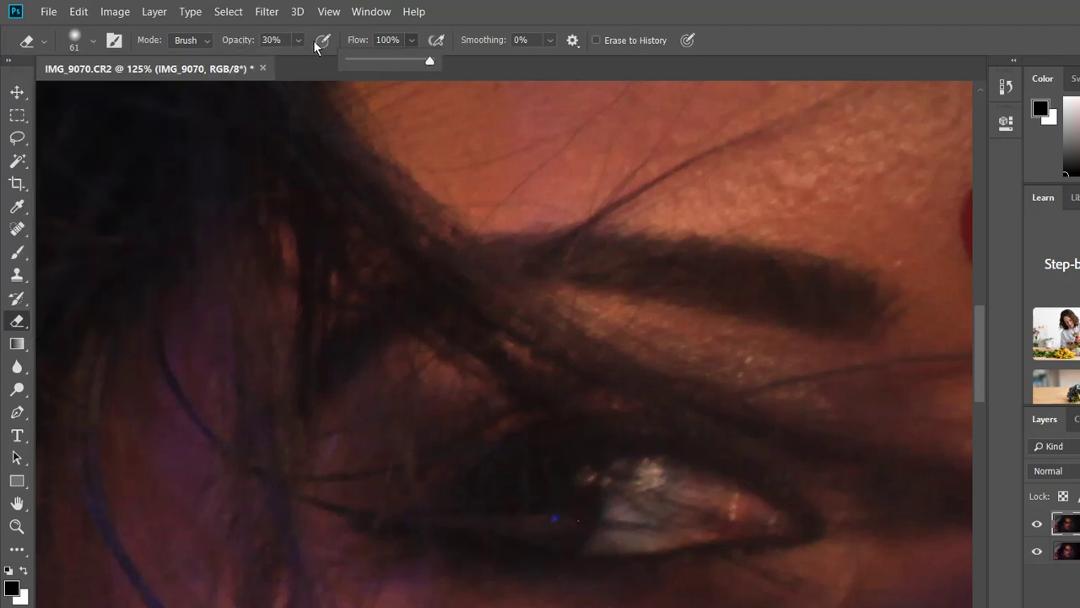
click(302, 44)
click(572, 4)
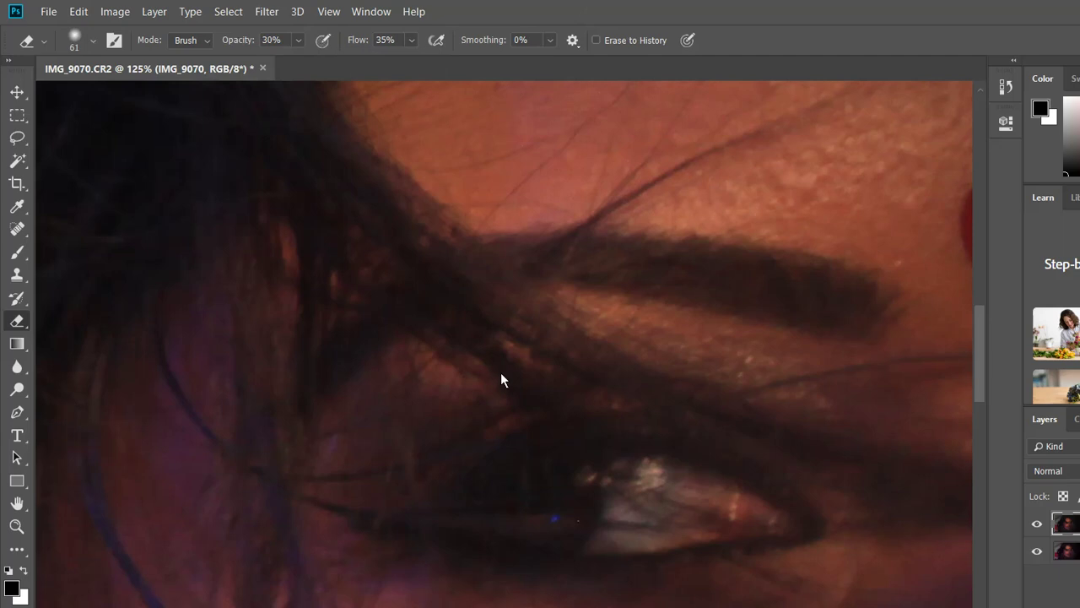
Undo all eraser strokes on the placed layer by returning to the Rasterize Layer state in the document history
key(ctrl+comma)
key(ctrl+comma)
click(372, 12)
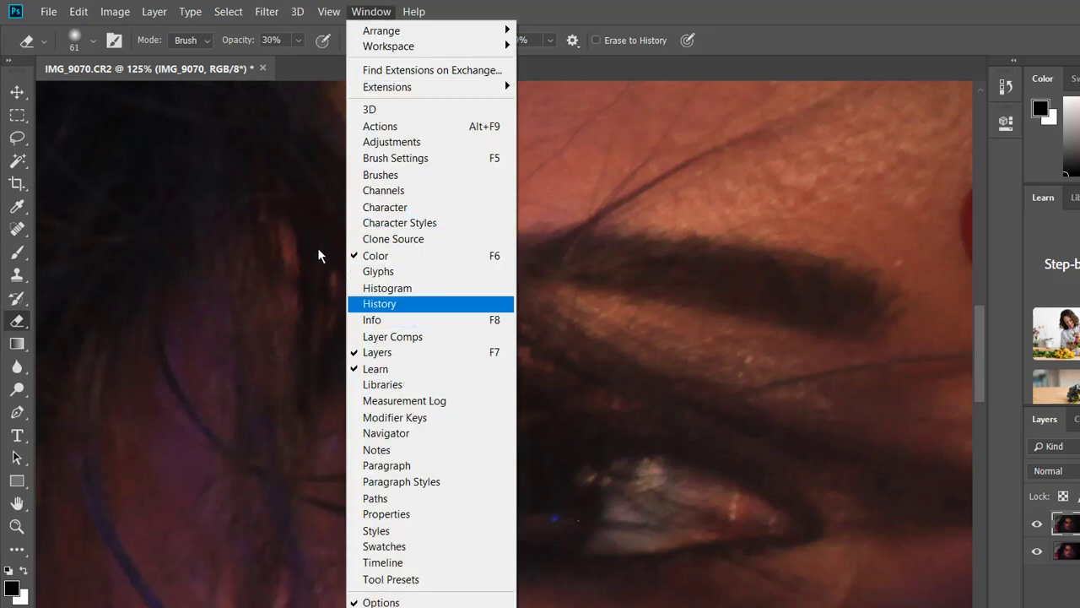
click(379, 303)
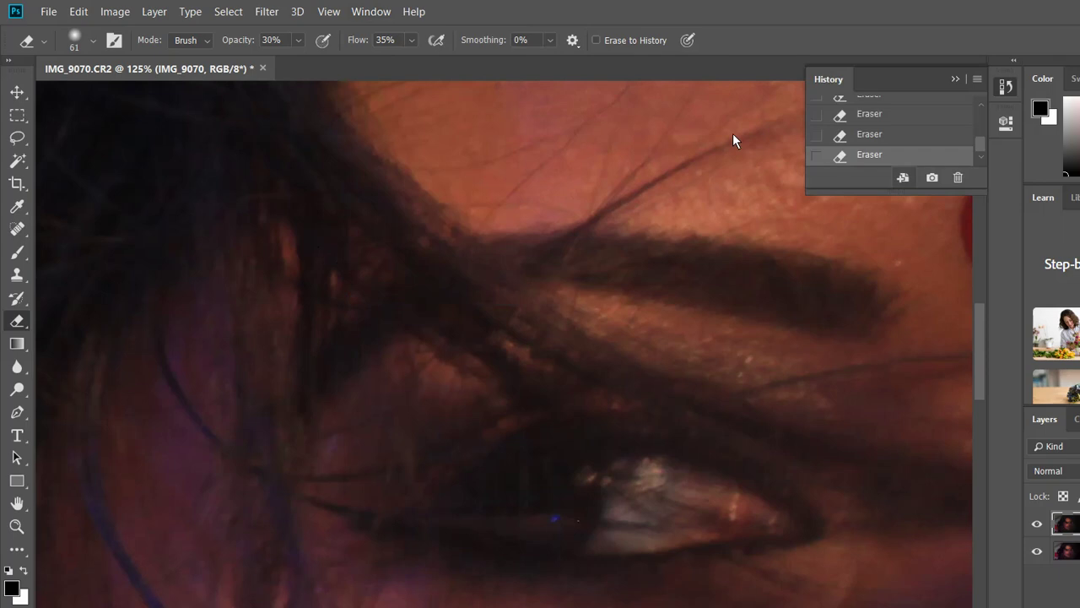
scroll(733, 134, up, 1)
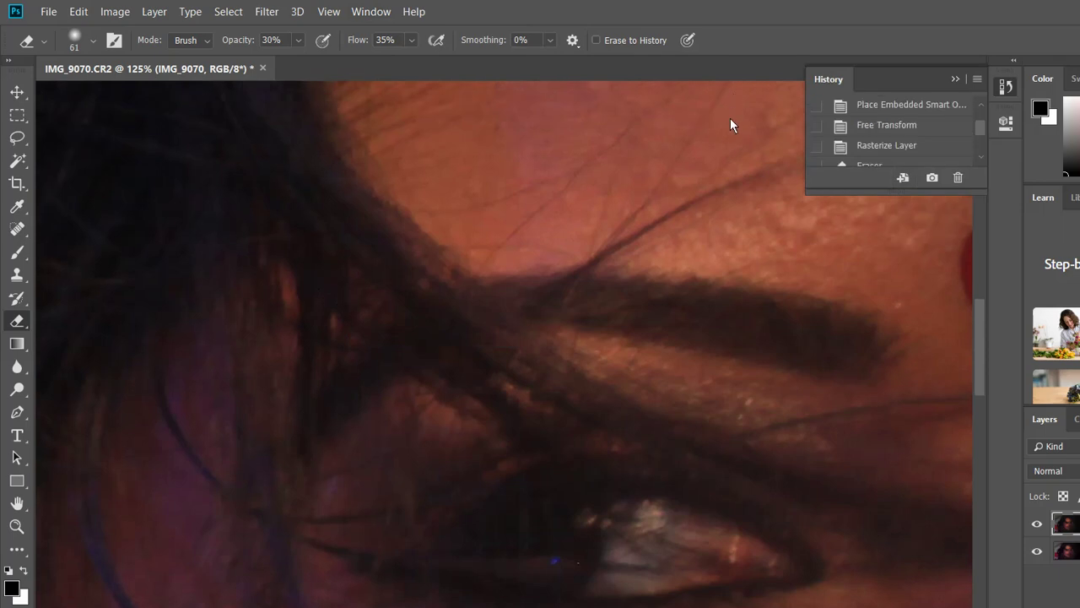
key(ctrl+z)
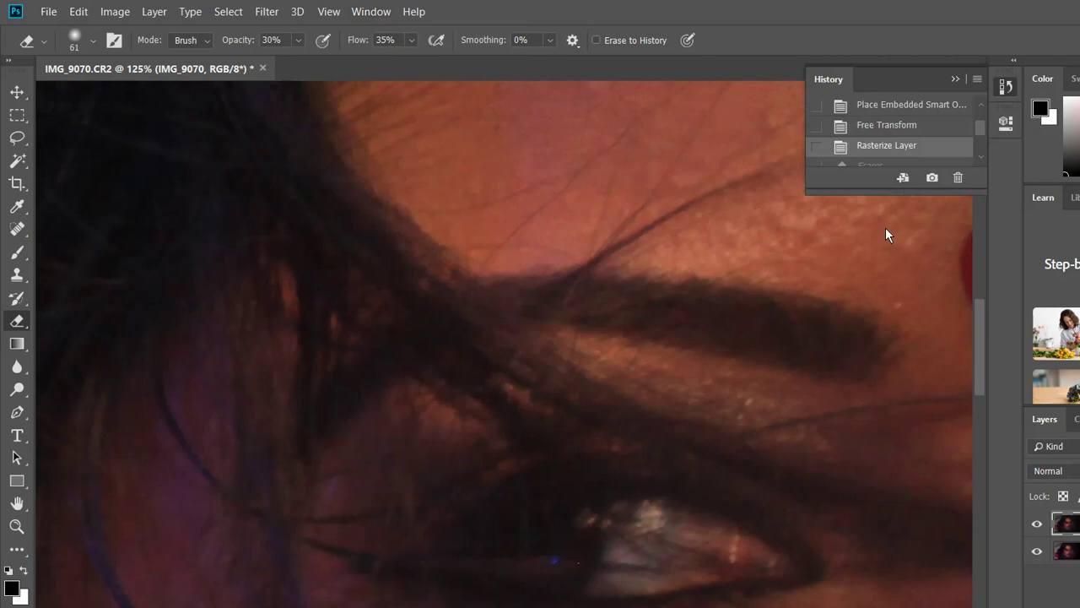
click(956, 79)
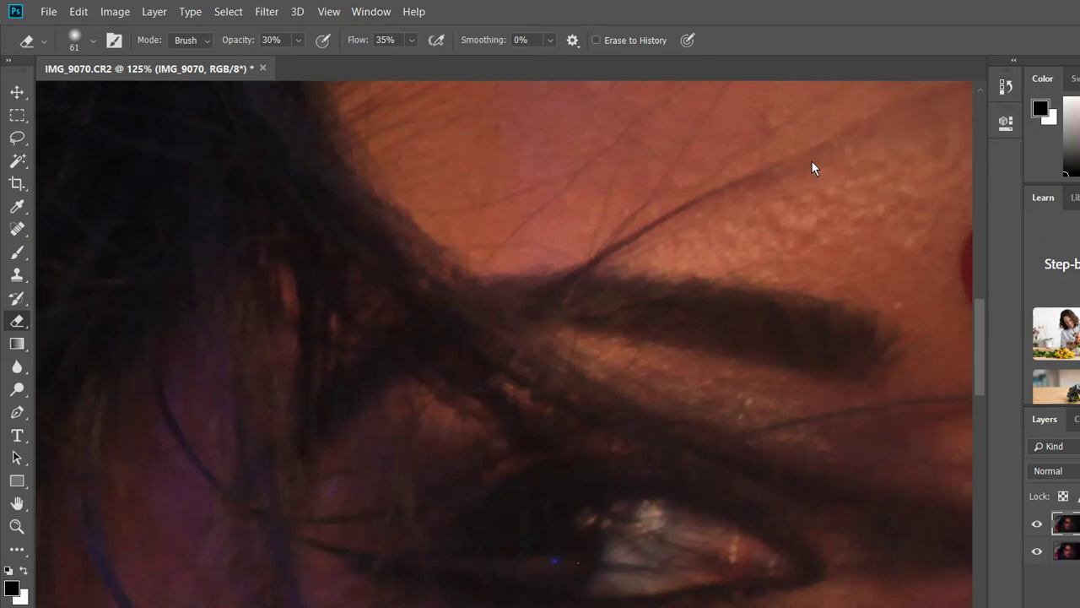
Duplicate the rasterized IMG_9070 layer, hide the copy and make the layer beneath it active
key(ctrl+j)
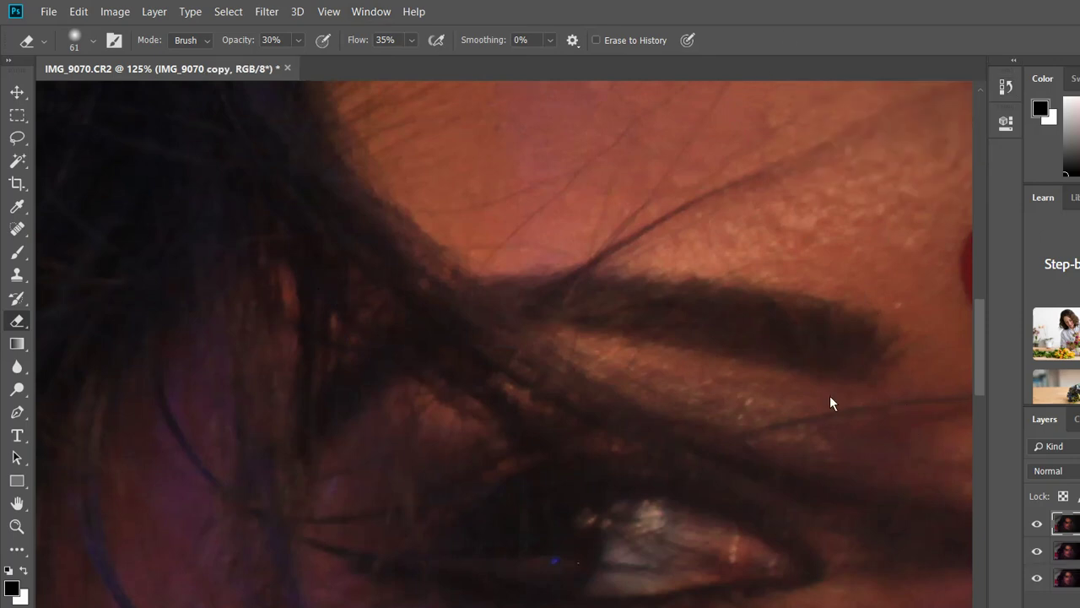
key(ctrl+comma)
key(alt+bracketleft)
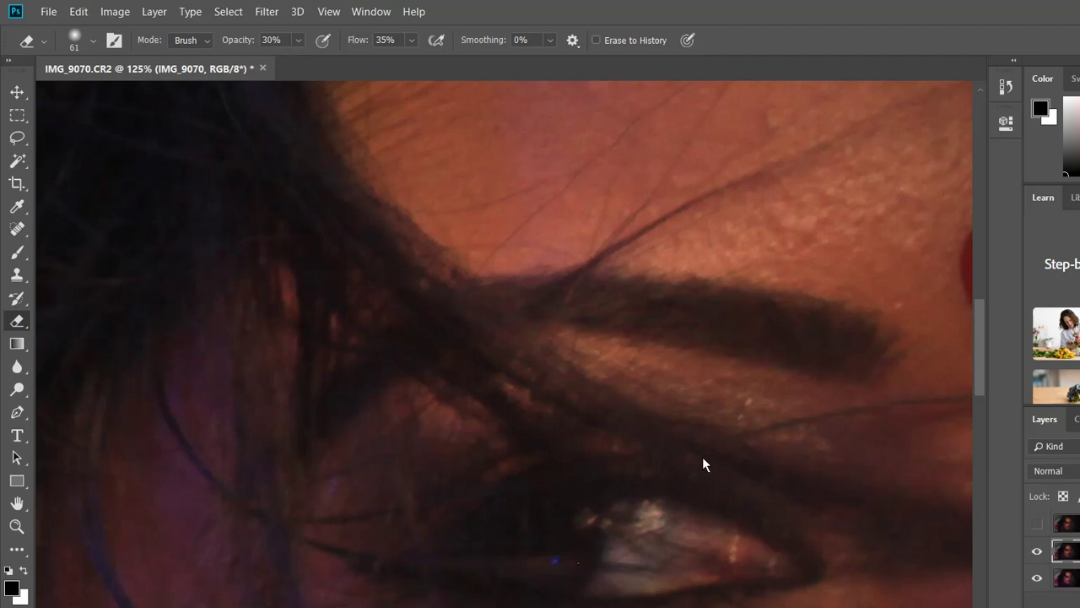
key(ctrl+comma)
key(ctrl+comma)
Duplicate the smoothed Background layer and move the copy above the IMG_9070 layer
key(alt+bracketleft)
key(ctrl+j)
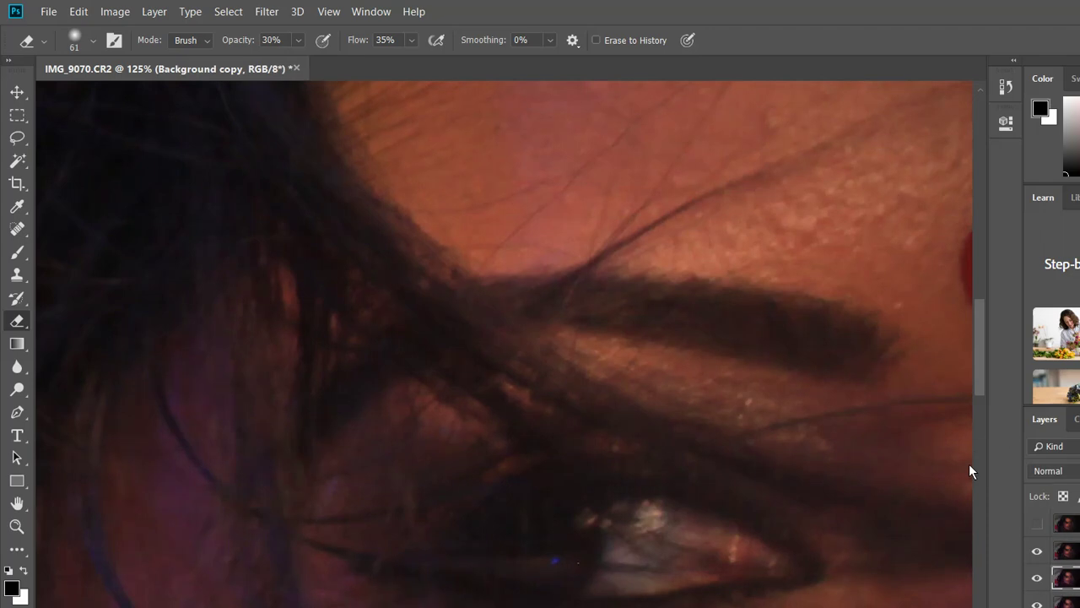
key(ctrl+bracketright)
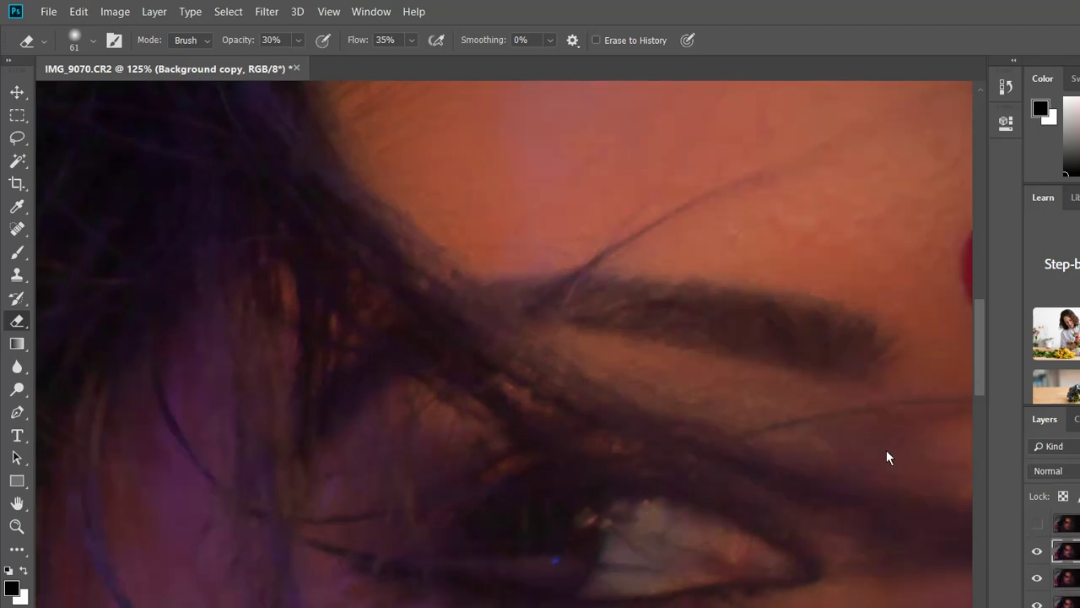
Compare the smoothed Background copy with the original around the eye and eyebrow by switching the copy's visibility
key(ctrl+comma)
key(ctrl+comma)
key(ctrl+comma)
key(ctrl+comma)
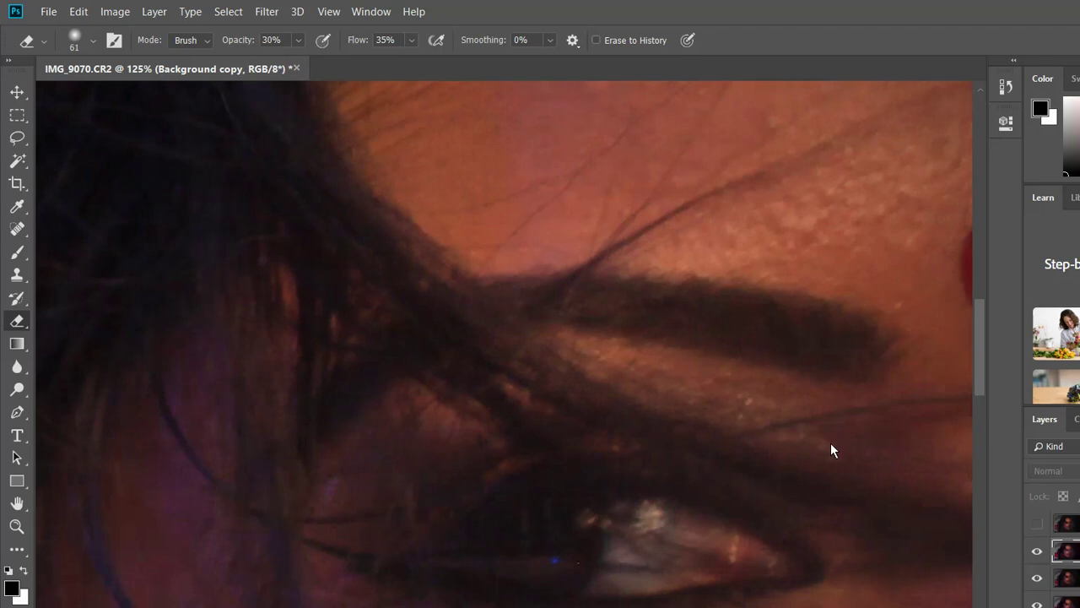
key(ctrl+comma)
key(ctrl+comma)
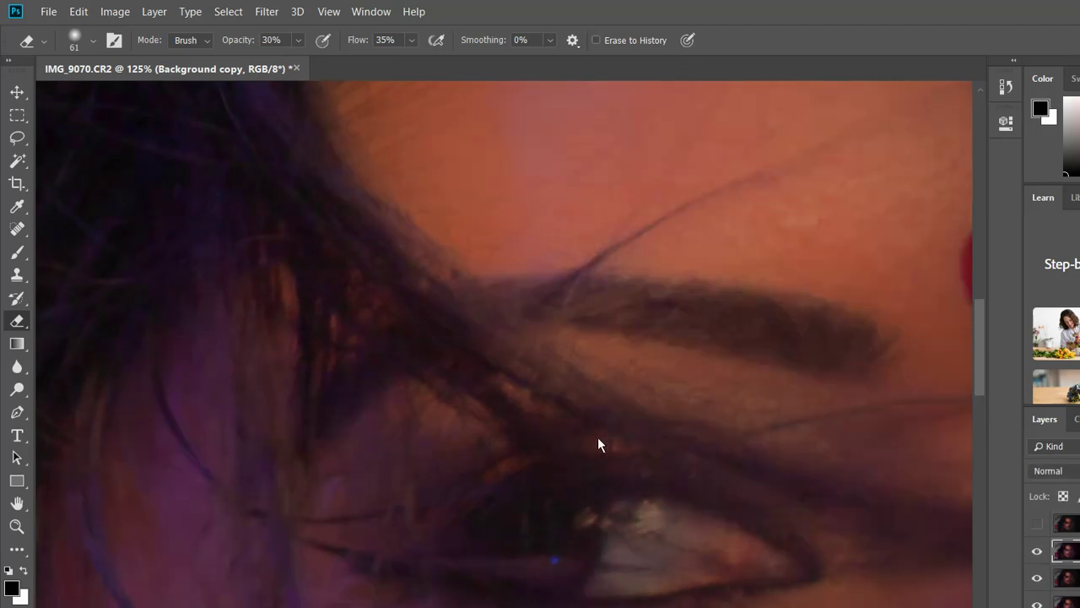
key(ctrl+comma)
key(ctrl+comma)
key(ctrl+comma)
key(ctrl+comma)
Examine the before and after versions of the hair, forehead and background at a wider view by toggling the Background copy
scroll(523, 414, down, 5)
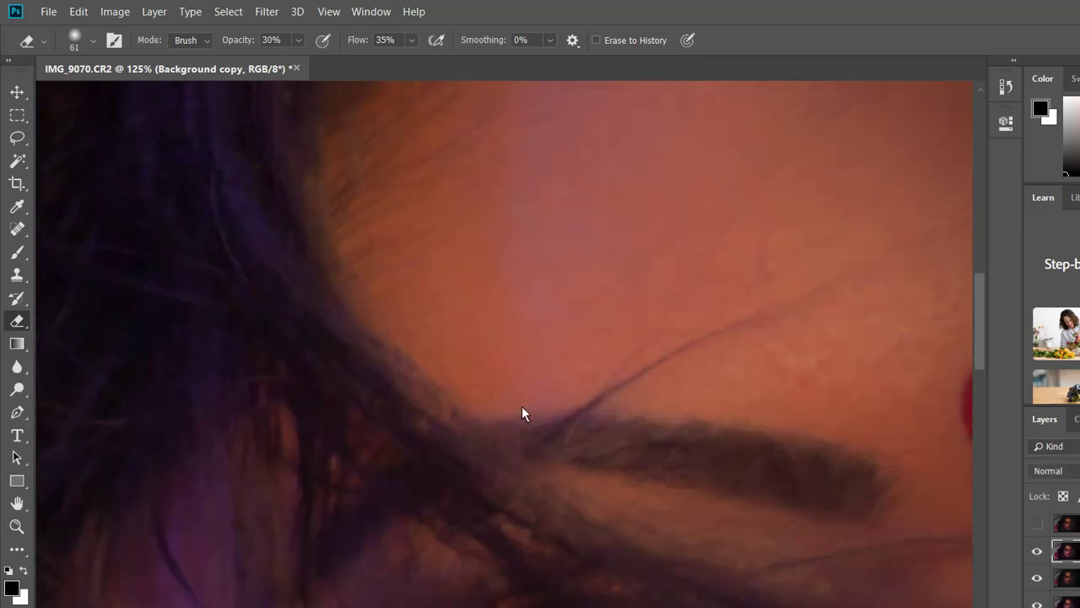
scroll(444, 389, down, 6)
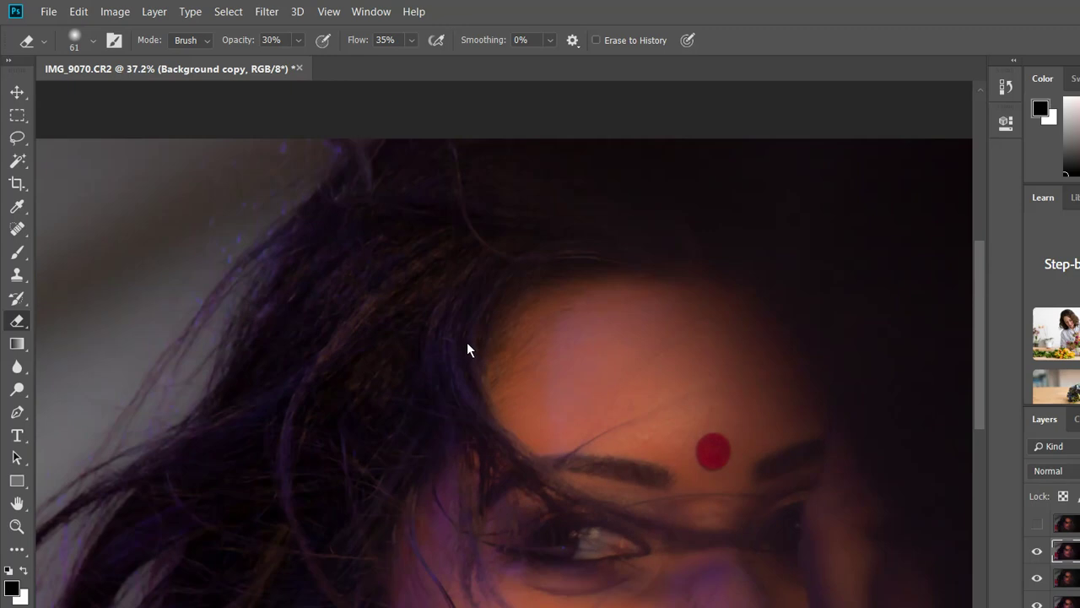
key(ctrl+comma)
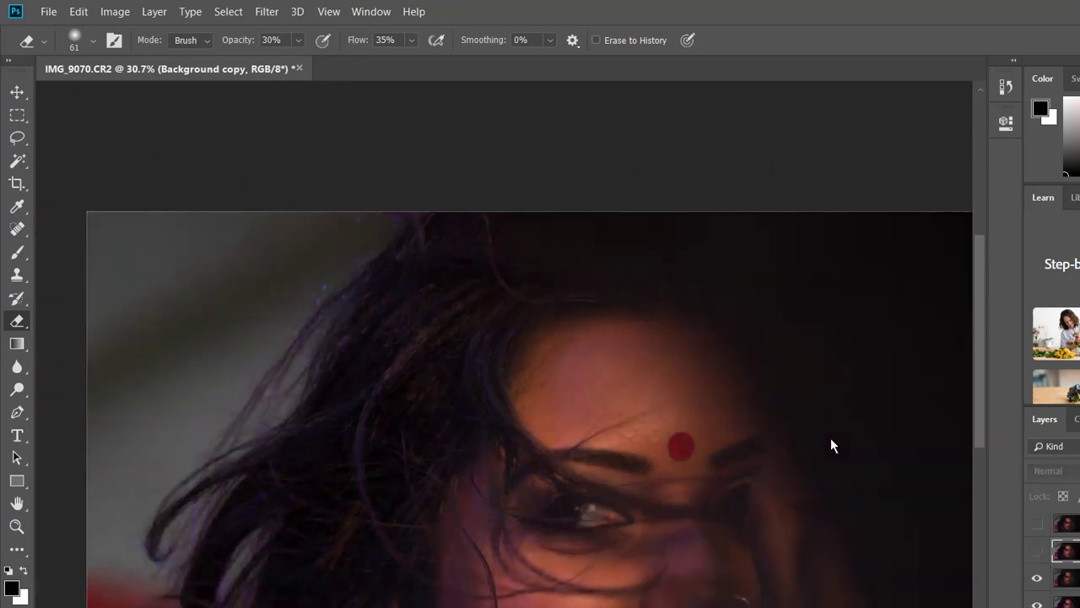
key(ctrl+comma)
key(ctrl+comma)
key(ctrl+comma)
key(ctrl+comma)
key(ctrl+comma)
key(ctrl+comma)
key(ctrl+comma)
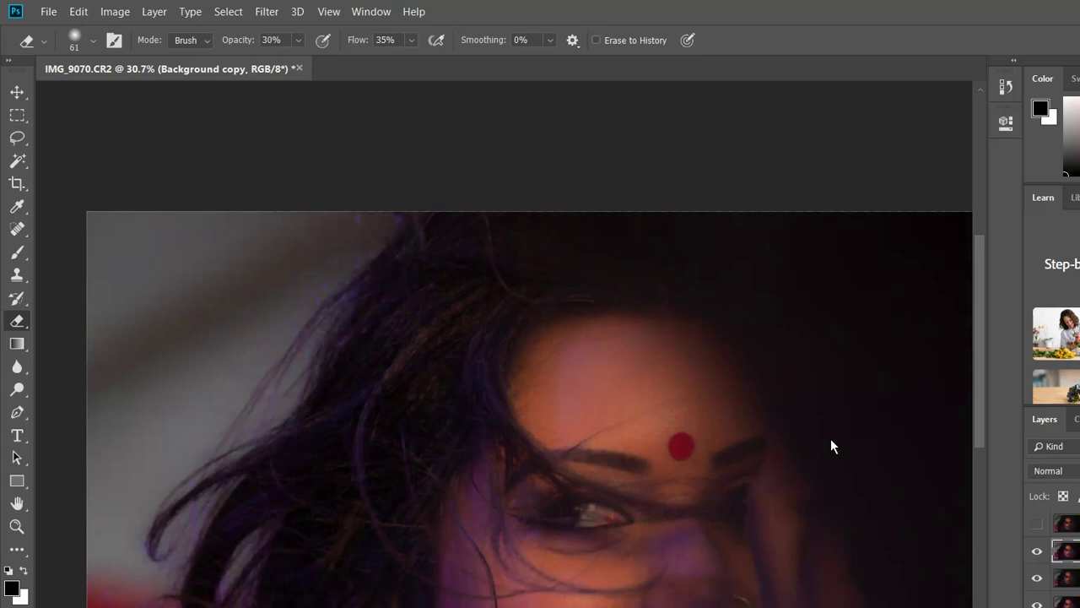
Compare the smoothed Background copy with the original around the hair, eye, nose and bindi by switching the copy's visibility
key(ctrl+comma)
scroll(590, 229, down, 1)
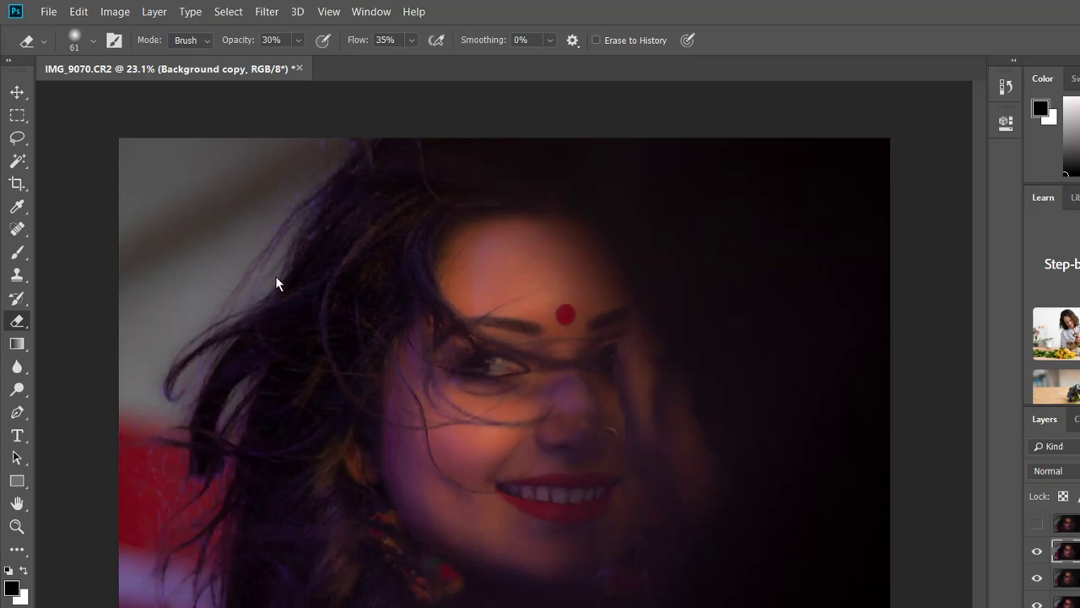
scroll(243, 254, up, 1)
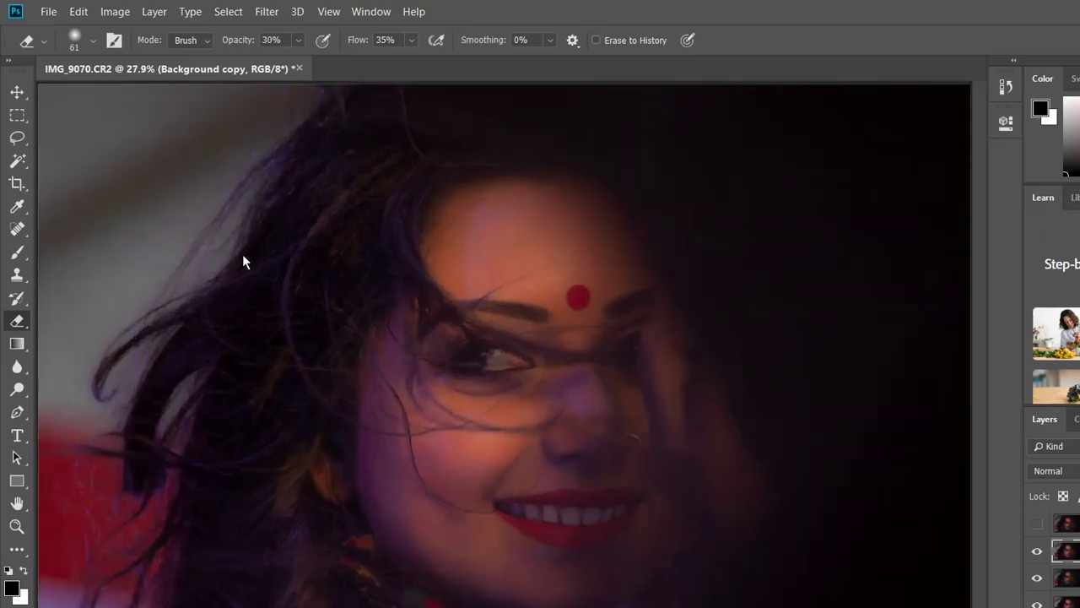
scroll(239, 259, up, 2)
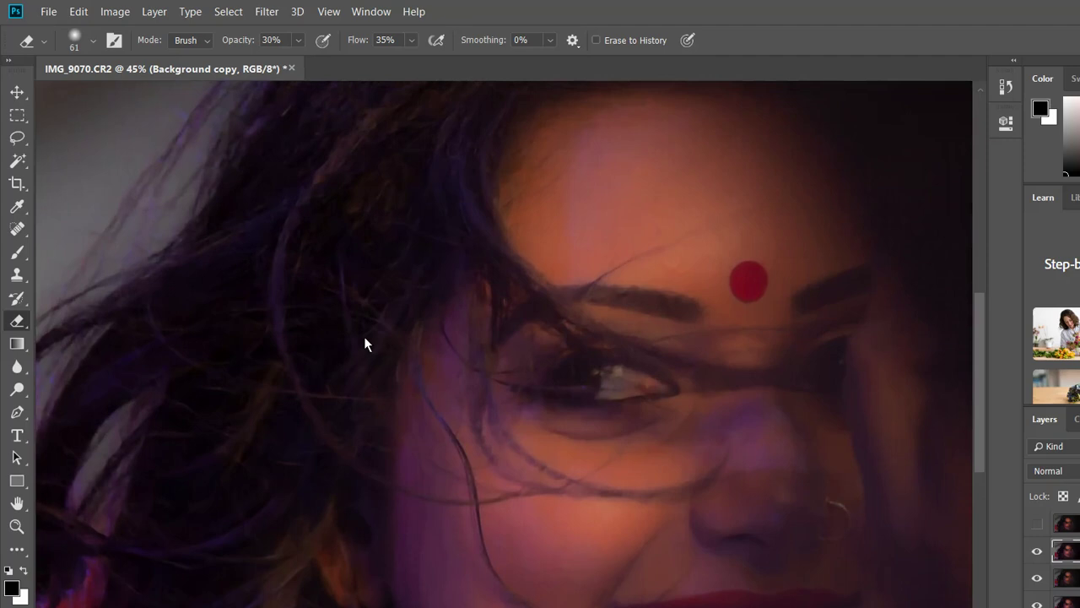
scroll(360, 338, up, 1)
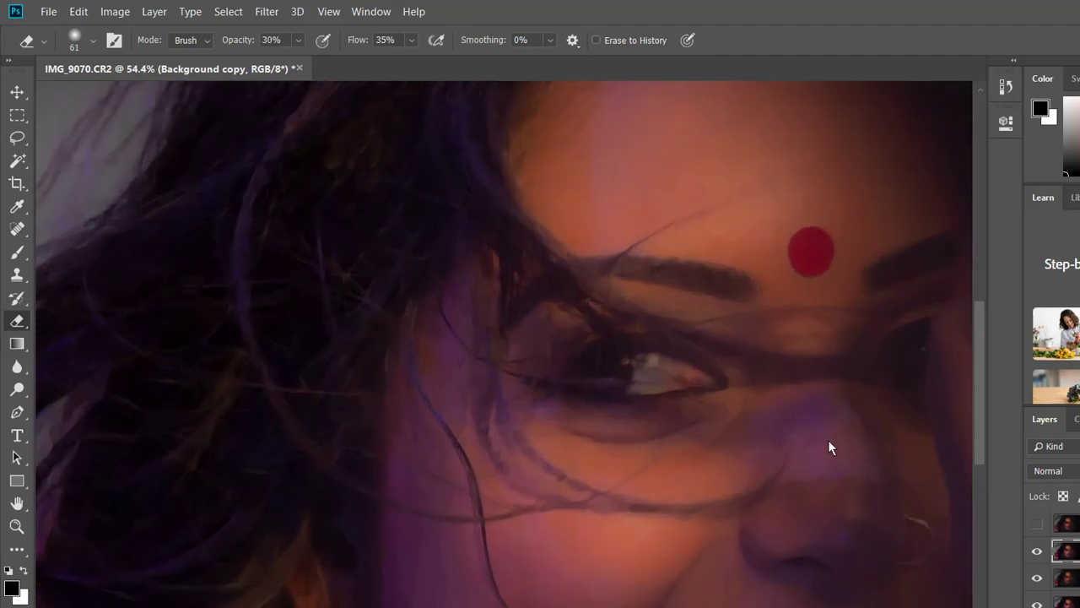
key(ctrl+comma)
key(ctrl+comma)
key(bracketleft)
key(ctrl+comma)
key(ctrl+comma)
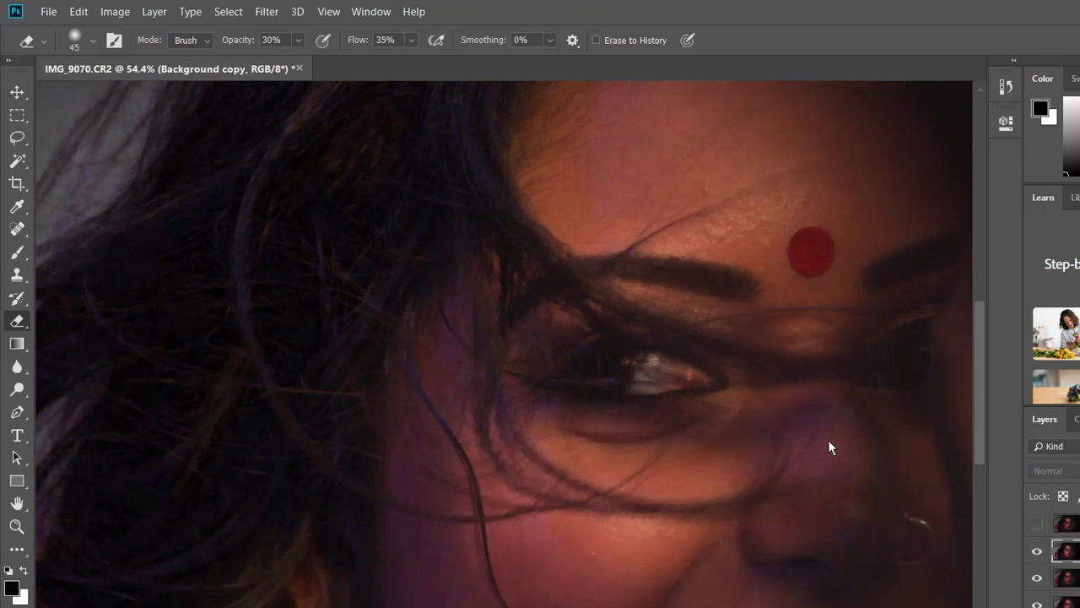
key(ctrl+comma)
key(ctrl+comma)
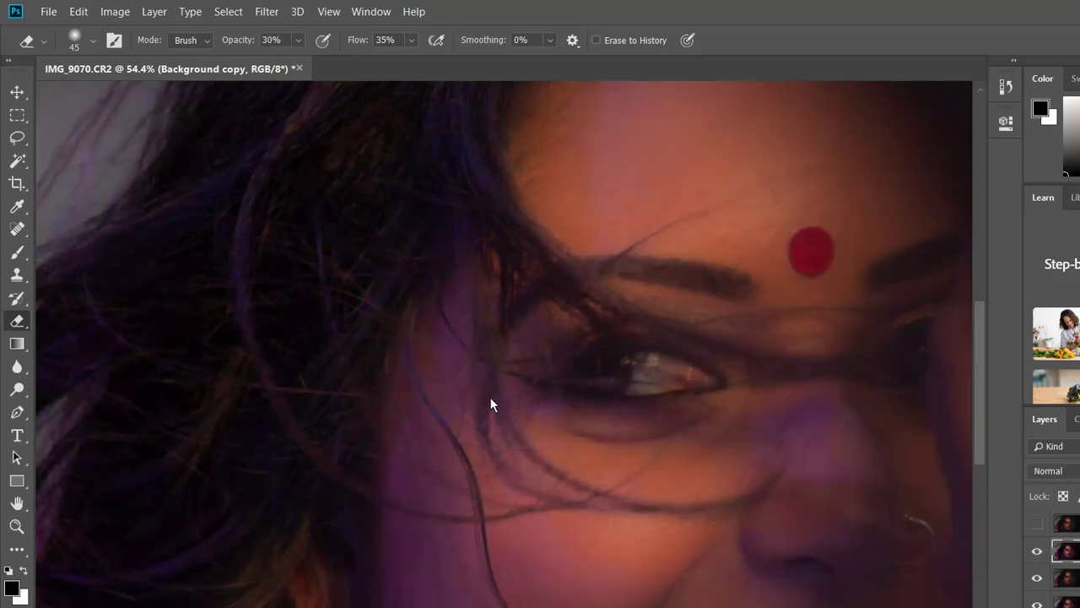
Compare both versions of the whole portrait by toggling the Background copy, then examine the smoothed cheek, nose and lips up close
scroll(464, 390, down, 5)
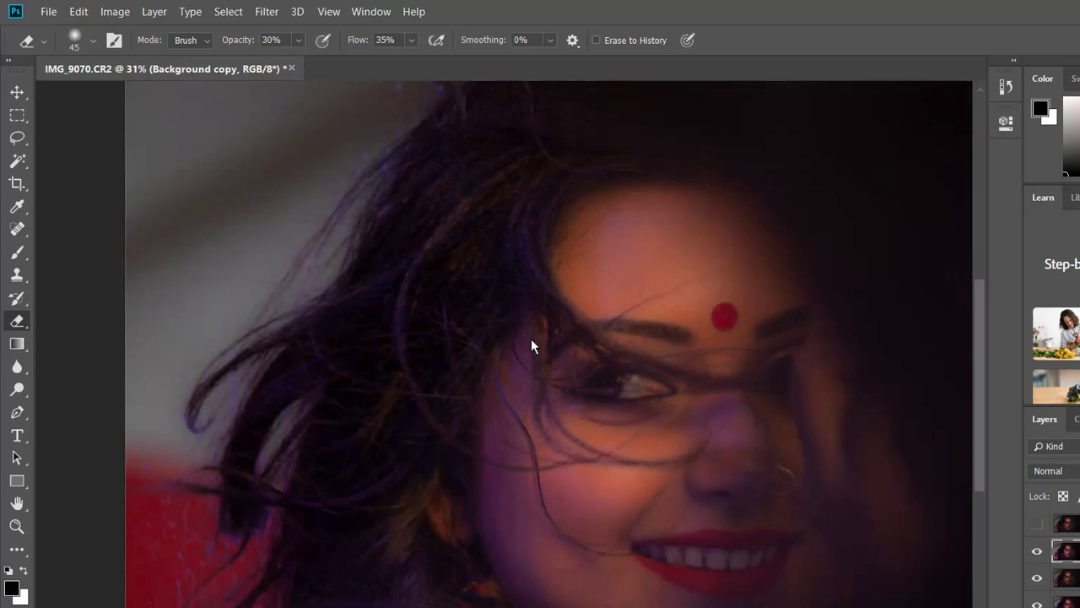
key(ctrl+z)
key(ctrl+z)
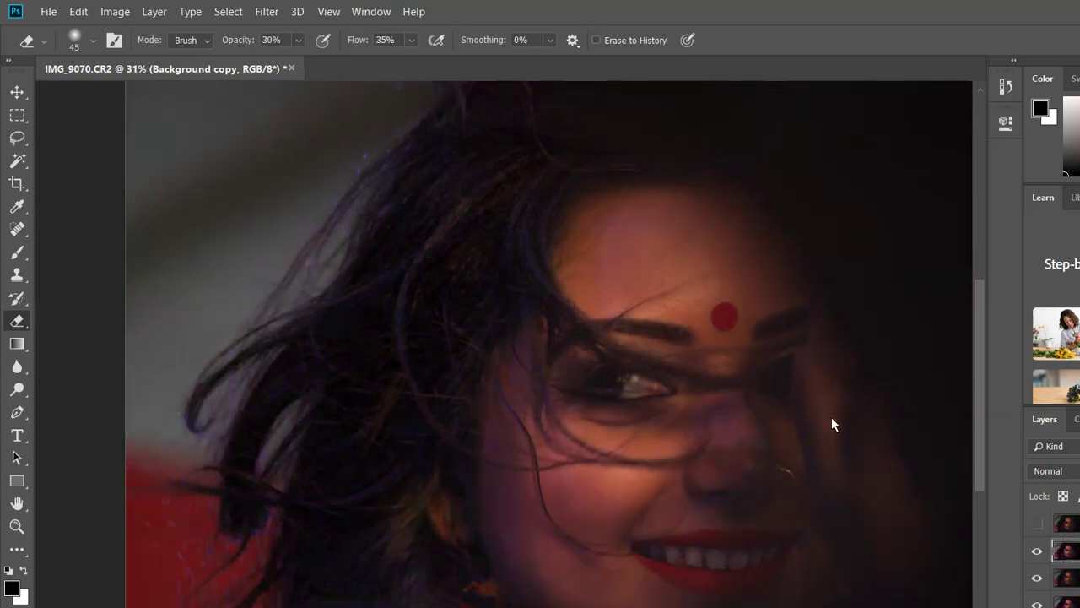
key(ctrl+z)
key(ctrl+comma)
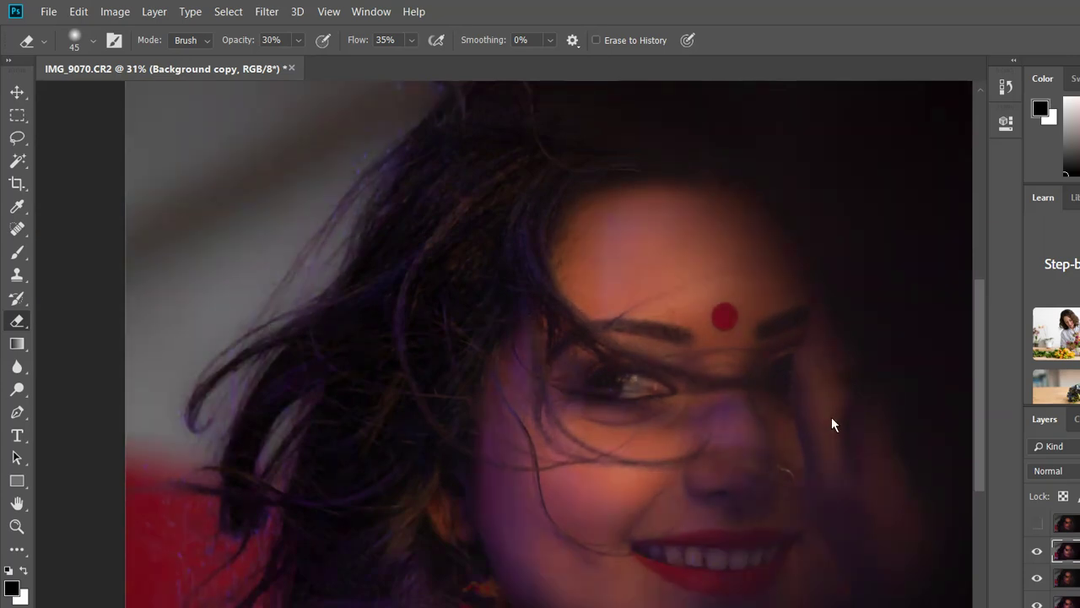
key(ctrl+comma)
key(ctrl+comma)
scroll(654, 516, up, 2)
scroll(515, 431, up, 3)
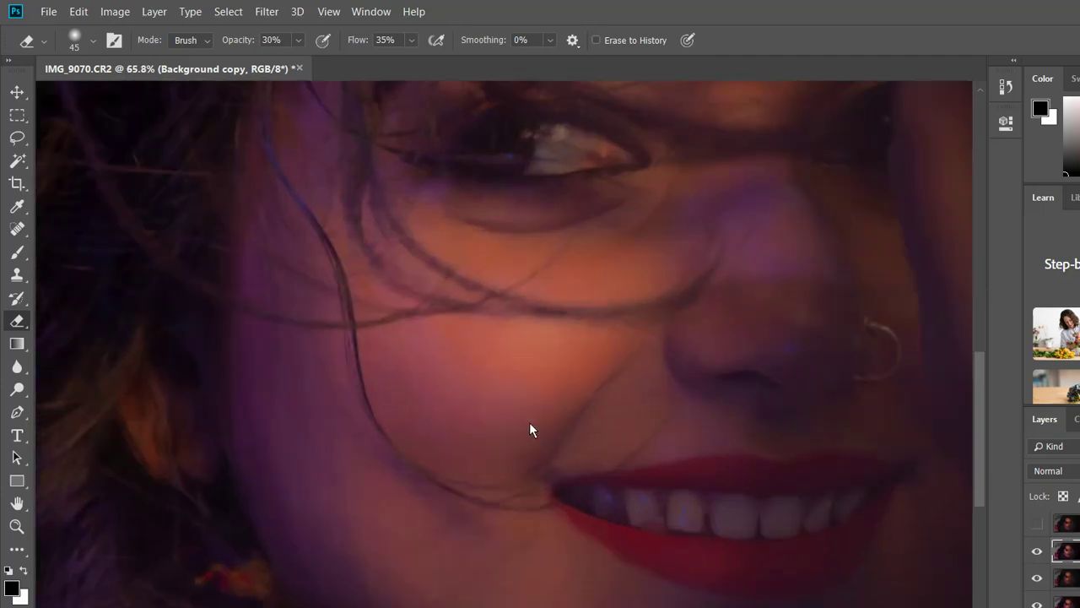
scroll(683, 443, up, 2)
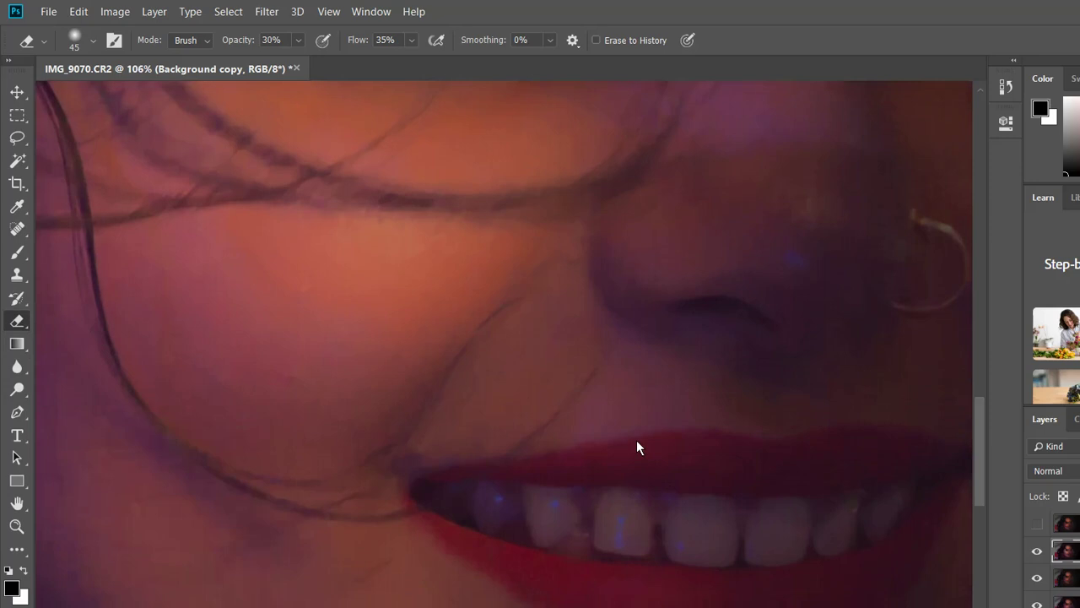
scroll(433, 379, down, 6)
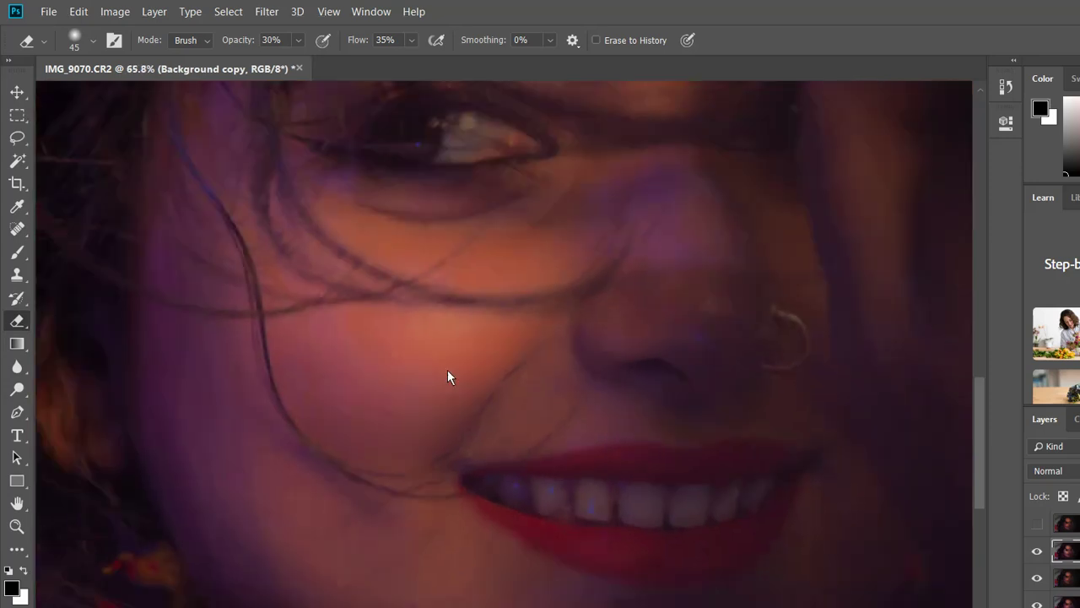
scroll(514, 202, up, 2)
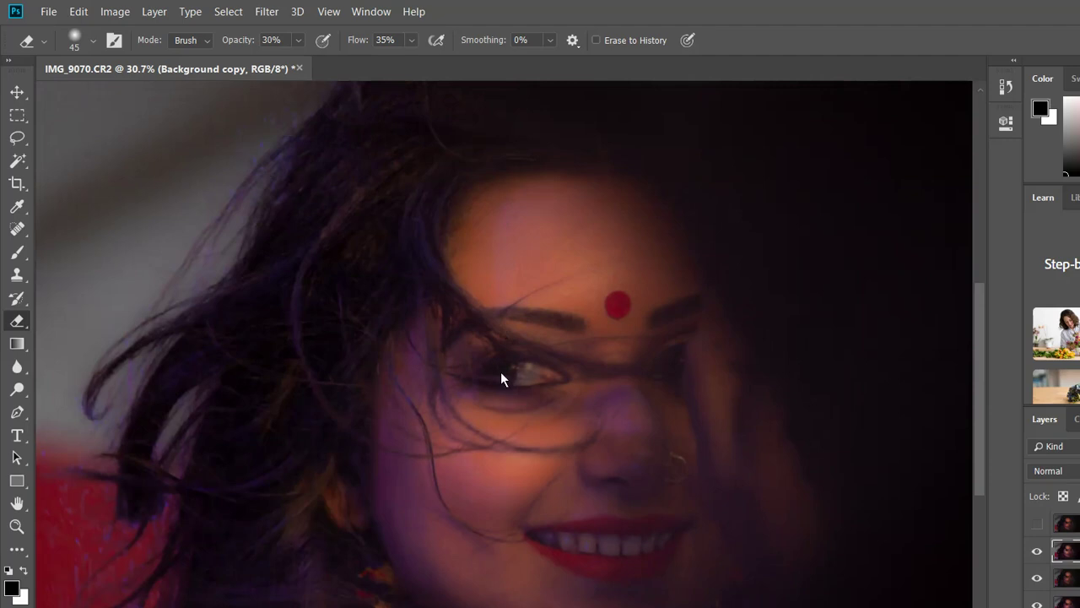
Save the layered document to the Desktop as Photoshop file IMG_9070 with Maximize Compatibility on
click(48, 12)
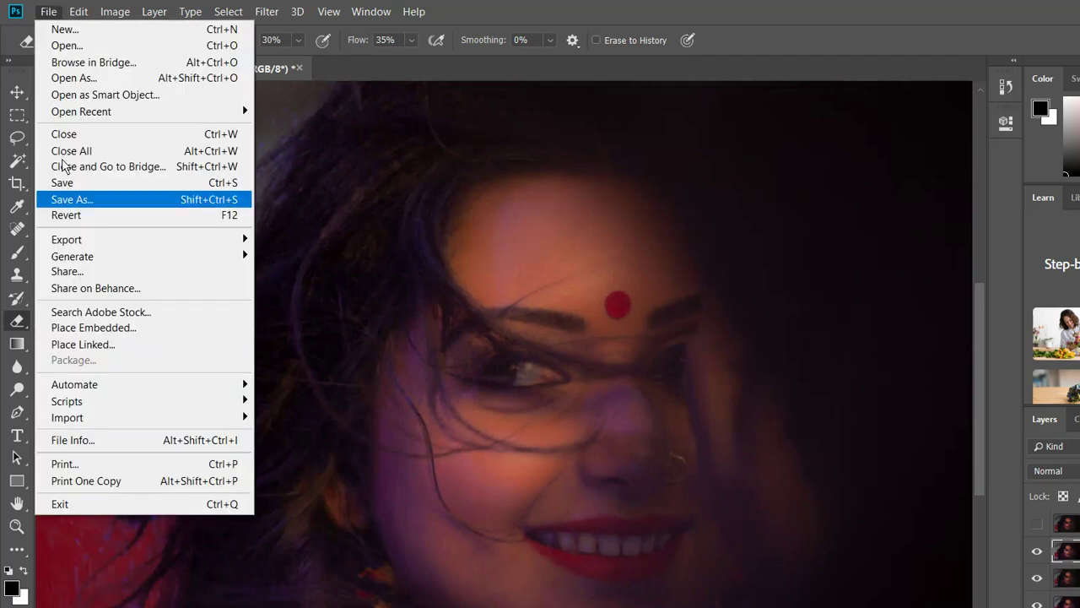
click(71, 183)
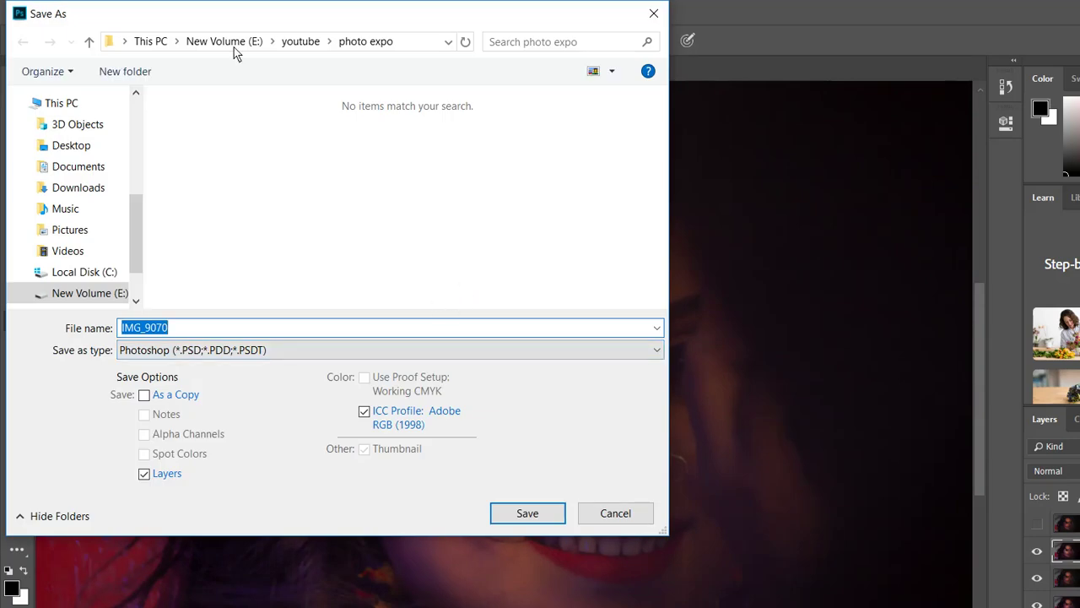
click(139, 40)
click(106, 144)
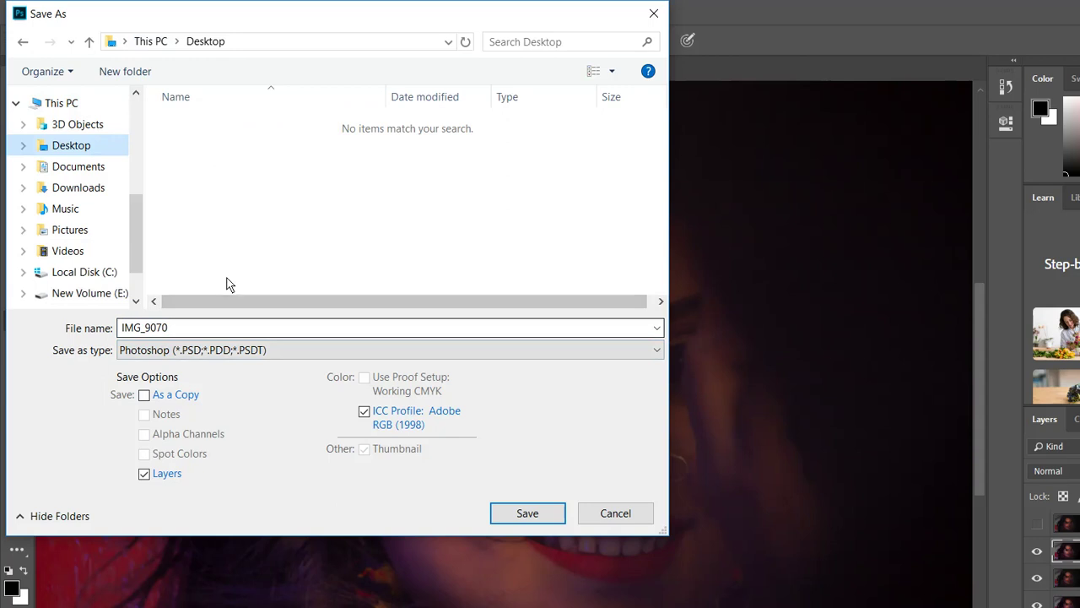
click(374, 351)
click(374, 351)
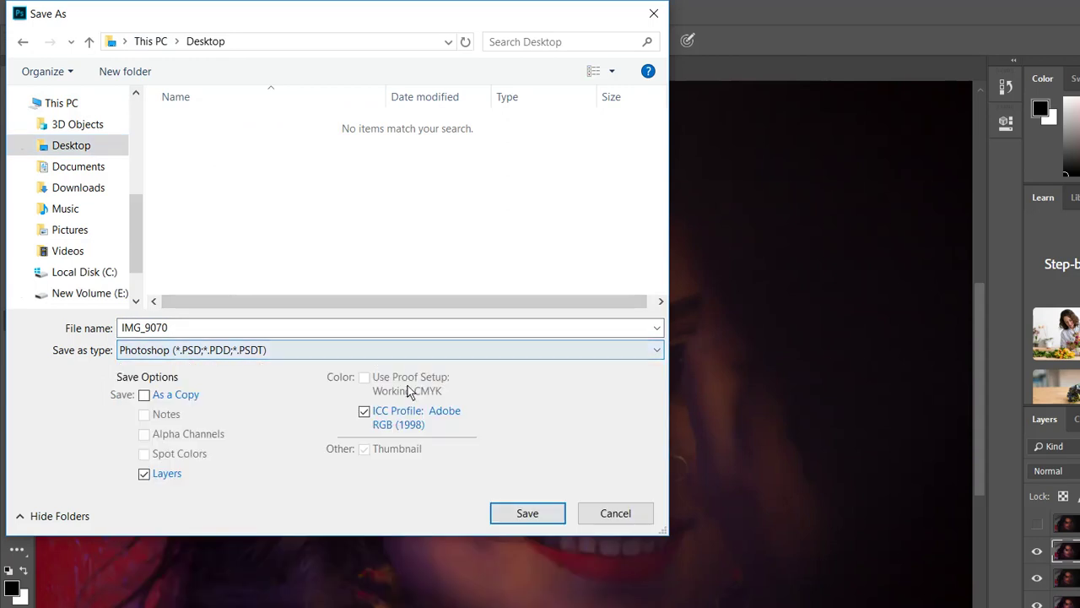
key(Return)
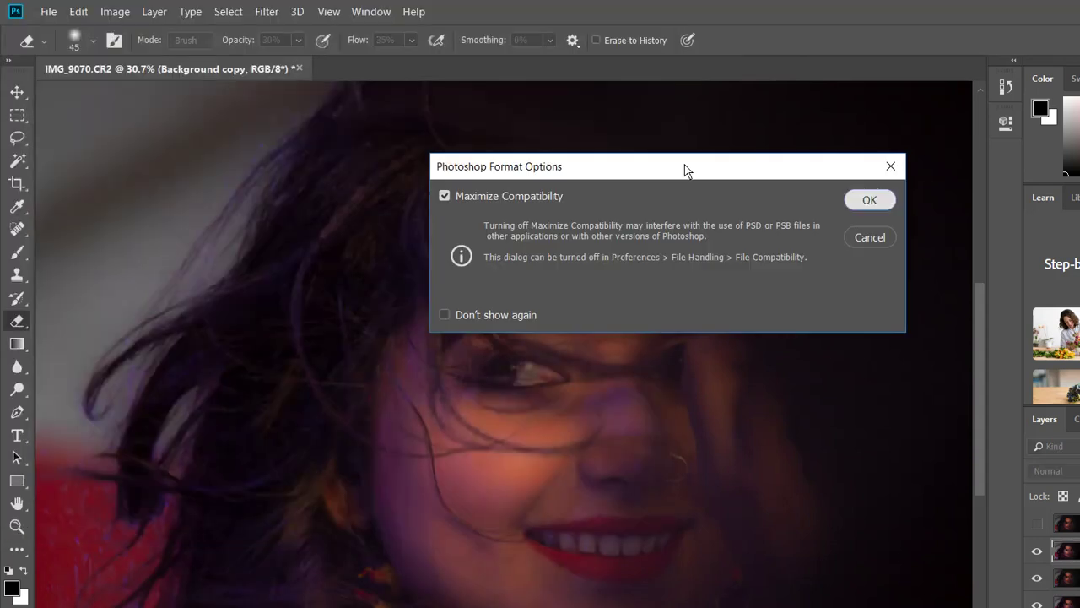
key(Return)
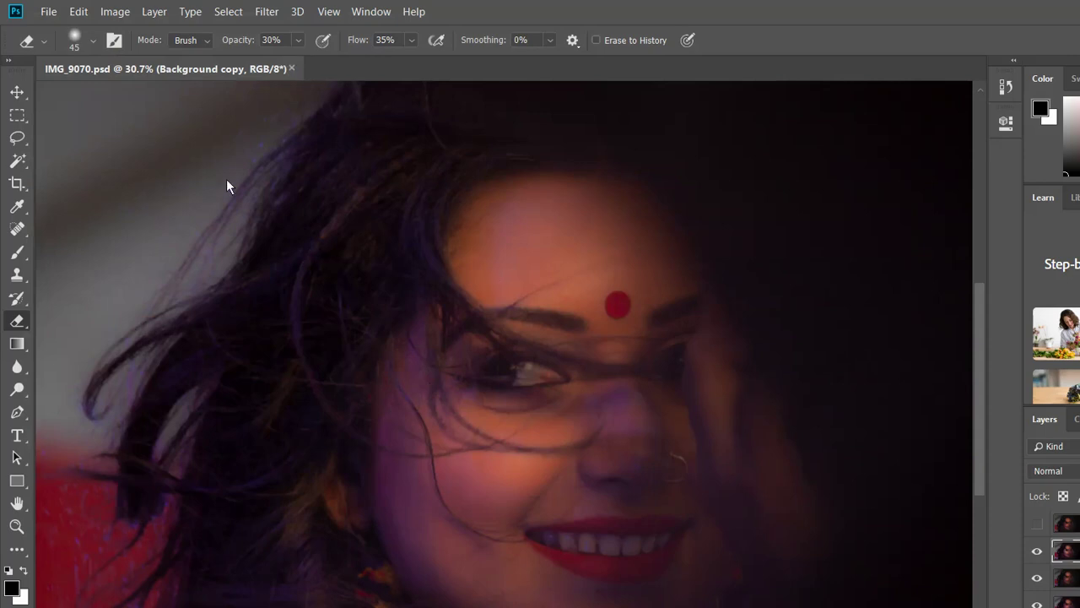
Save a JPEG version of IMG_9070 to the Desktop at quality 12
click(43, 12)
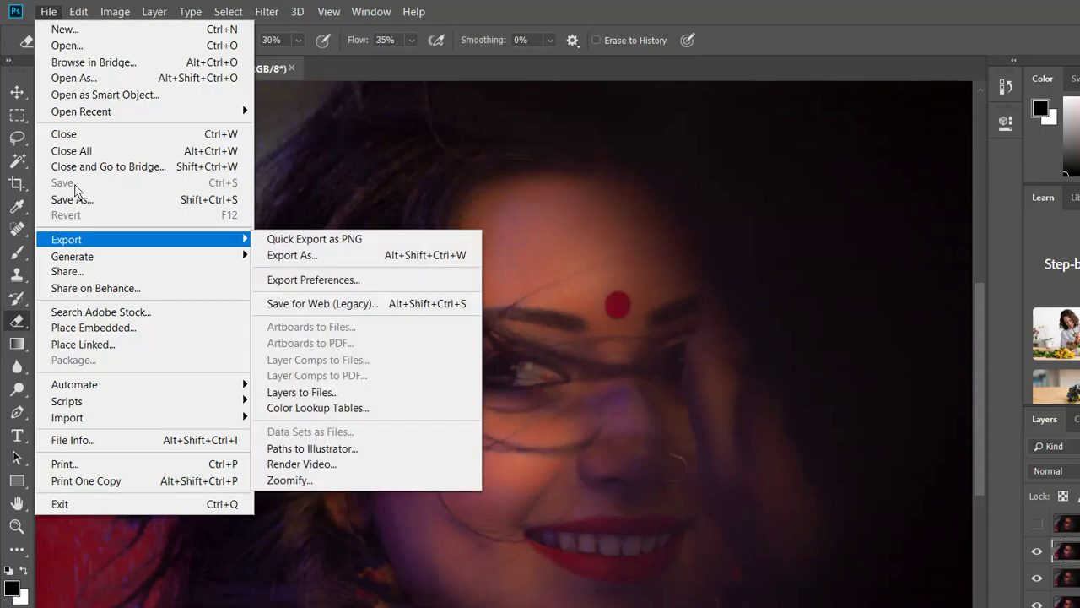
click(75, 199)
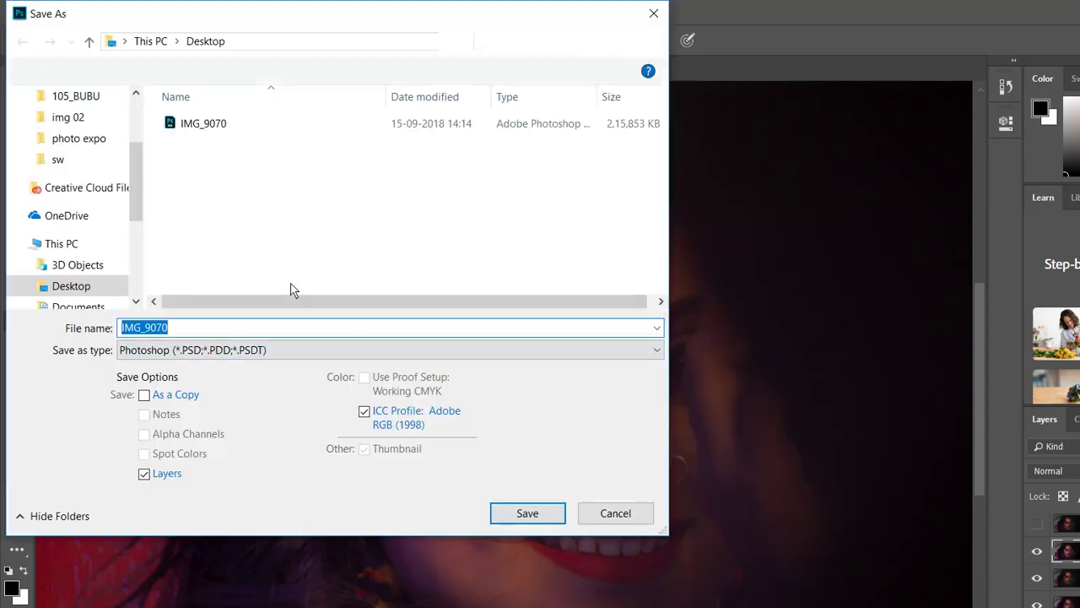
click(340, 349)
key(Down)
key(Return)
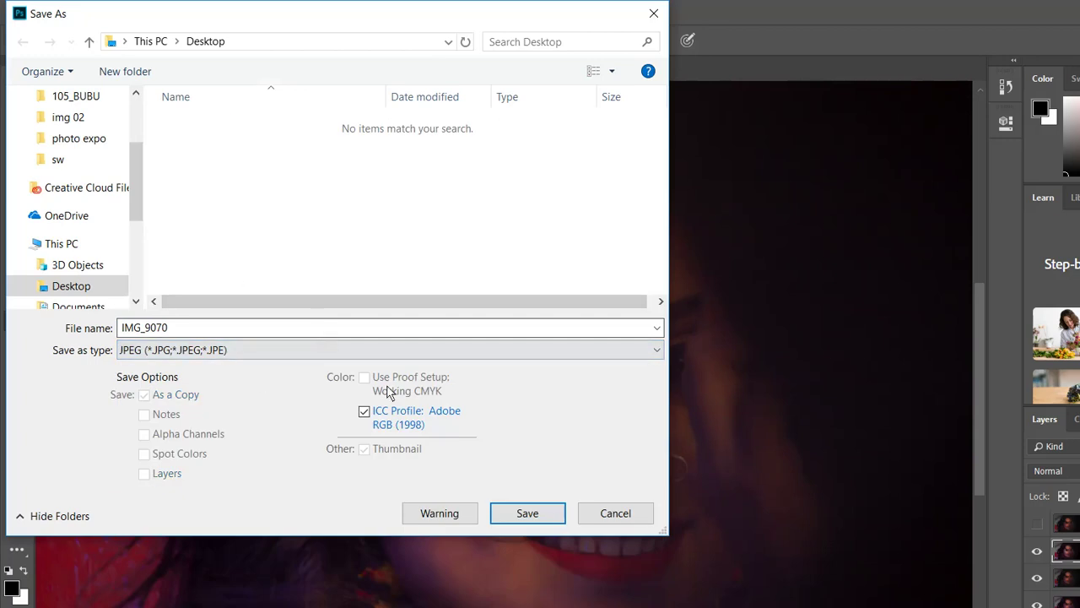
key(Return)
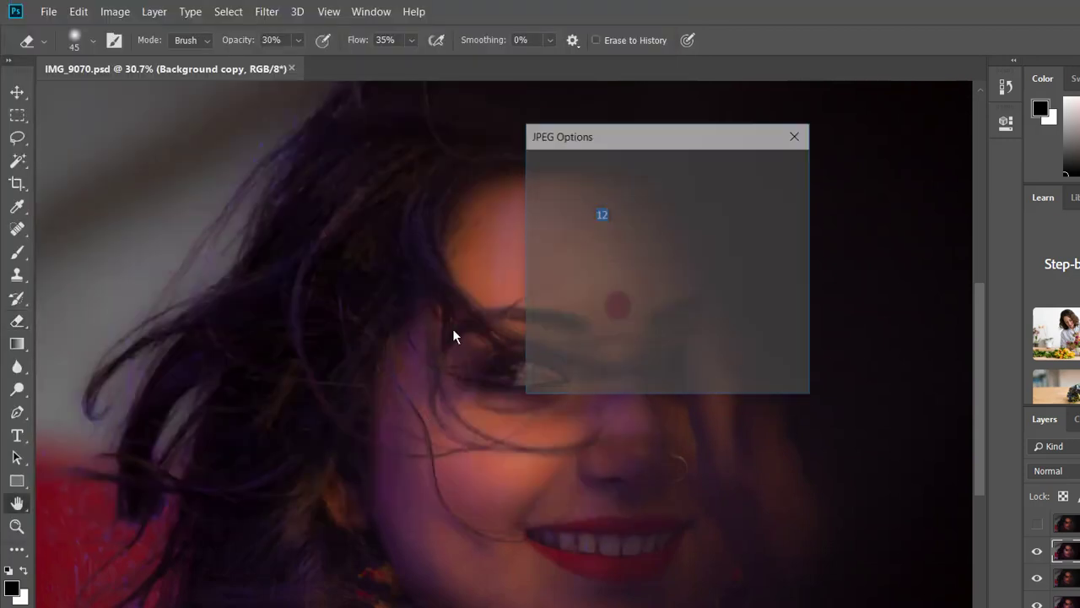
key(Return)
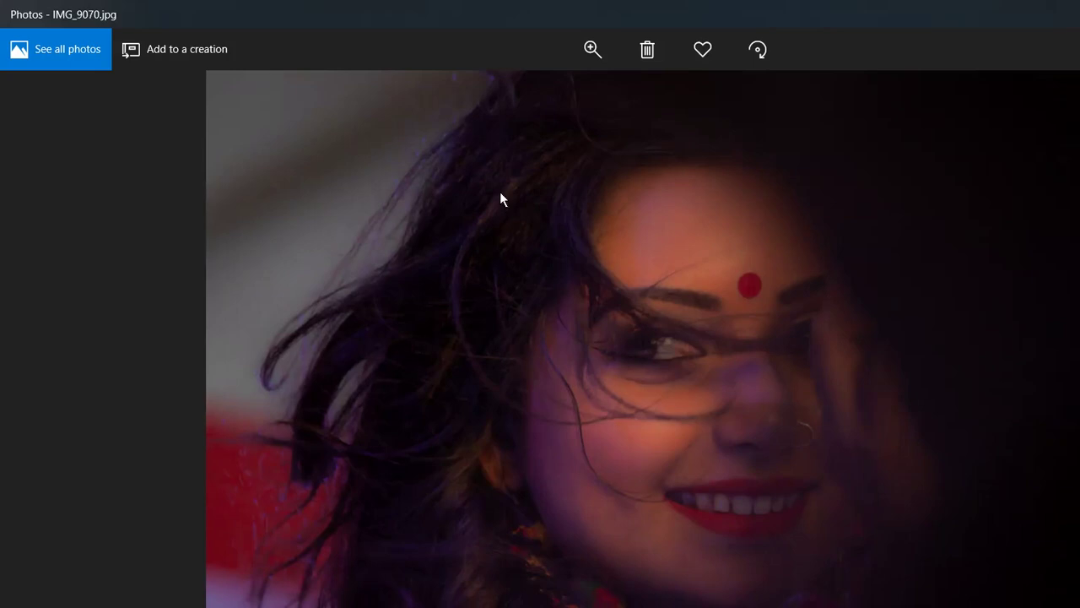
Inspect the face and hair in the exported IMG_9070.jpg at a closer zoom in Photos
click(591, 49)
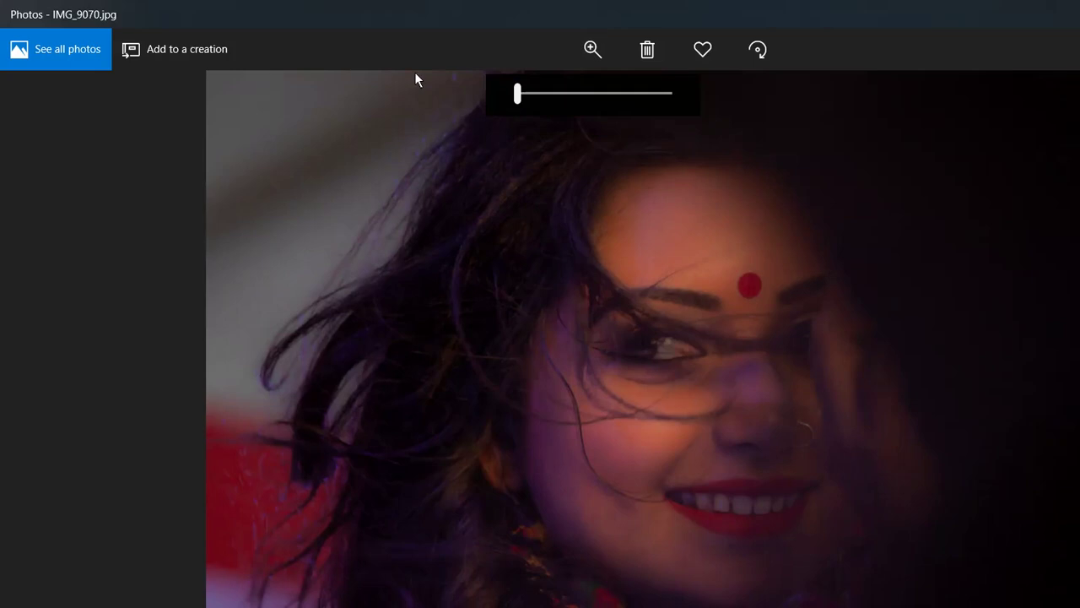
drag(518, 93, 525, 93)
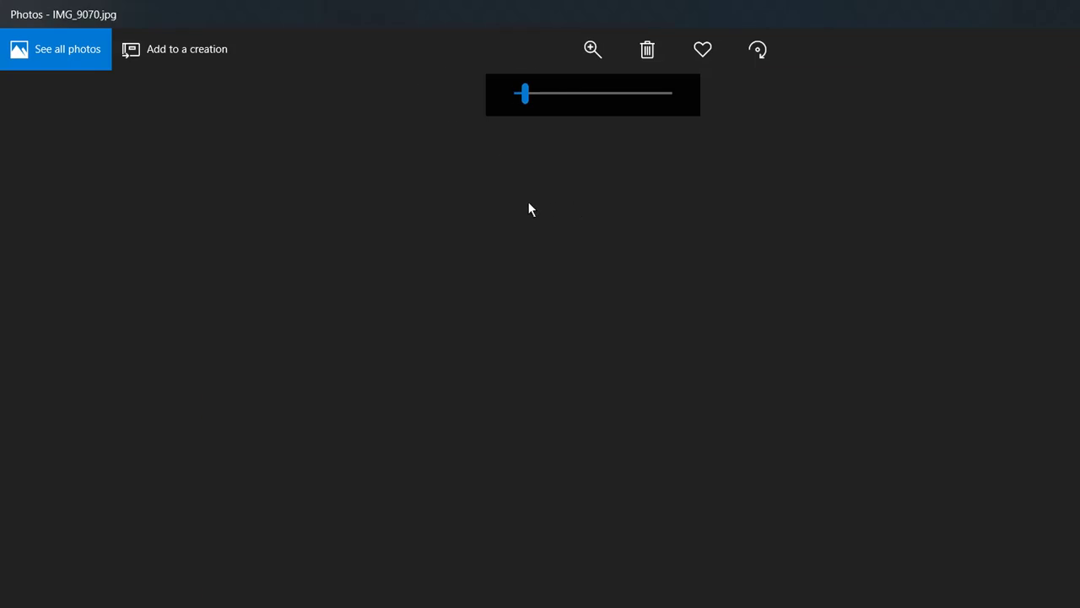
key(ctrl+minus)
key(ctrl+minus)
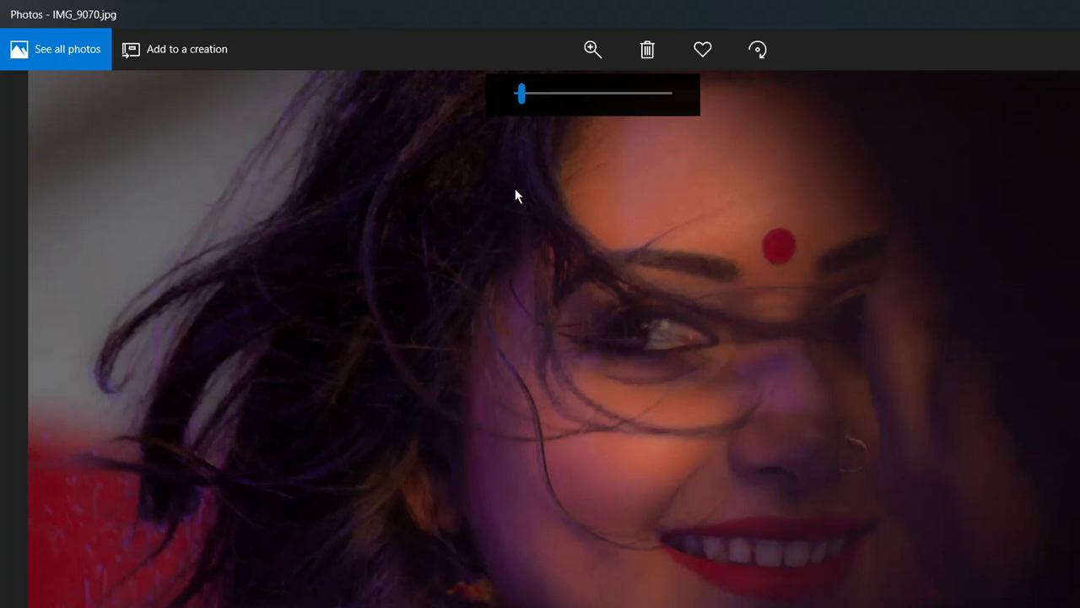
mouse_move(513, 190)
mouse_down()
mouse_move(517, 235)
mouse_move(516, 173)
mouse_up()
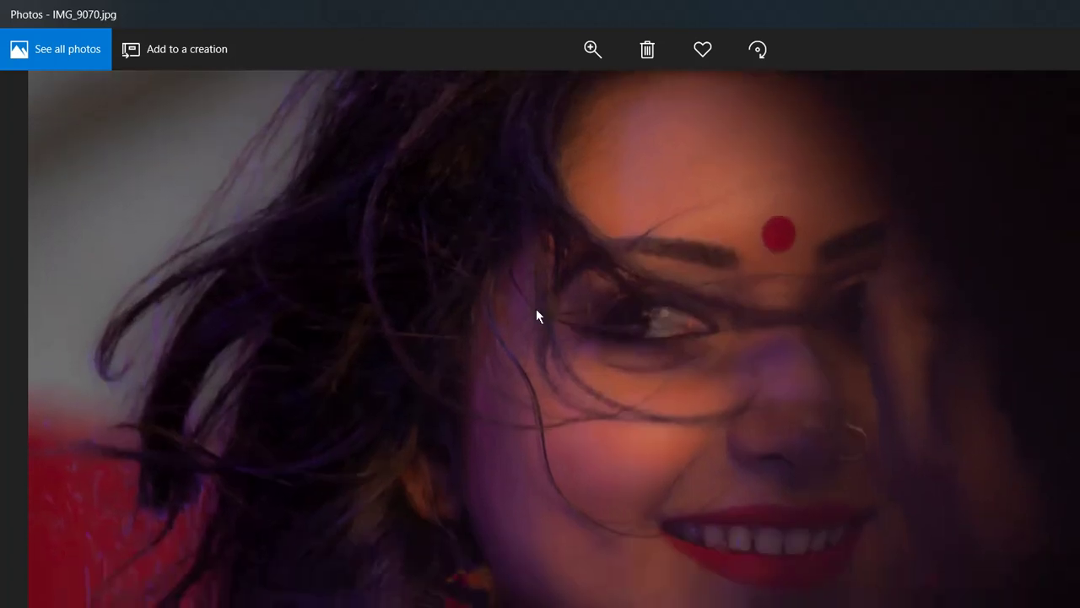
Open the original IMG_9070 from the photo expo folder in Photos, zoom in and compare it with the exported JPEG
mouse_move(646, 603)
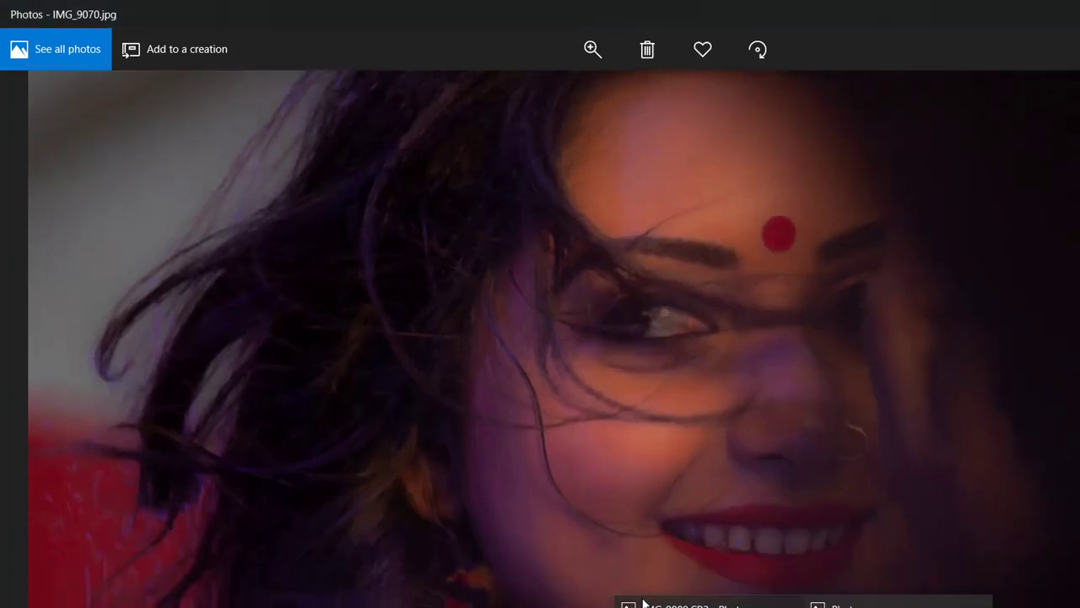
mouse_move(589, 542)
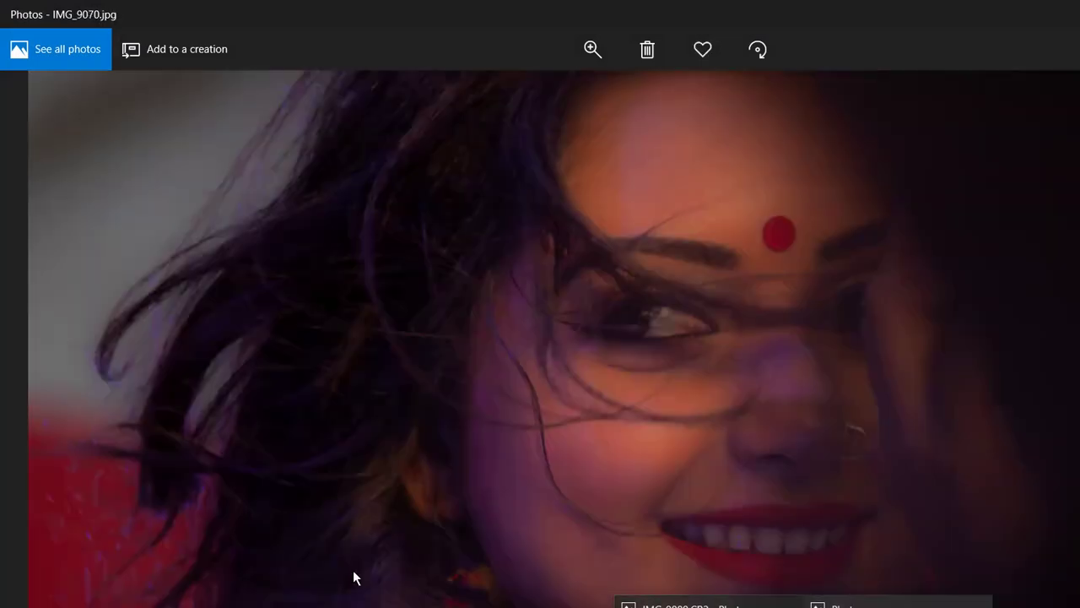
mouse_move(332, 594)
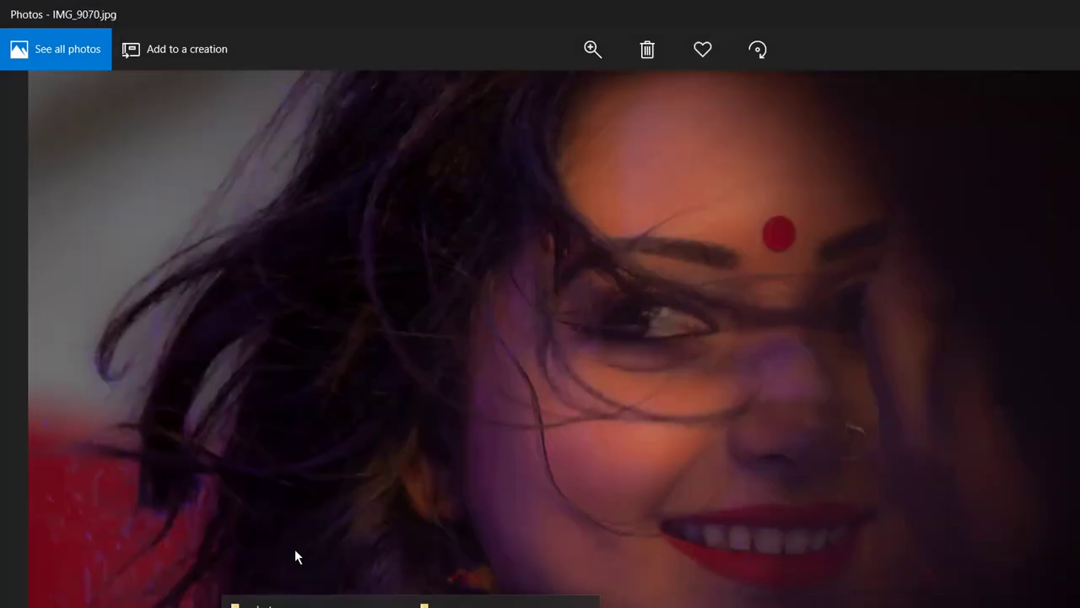
key(alt+F4)
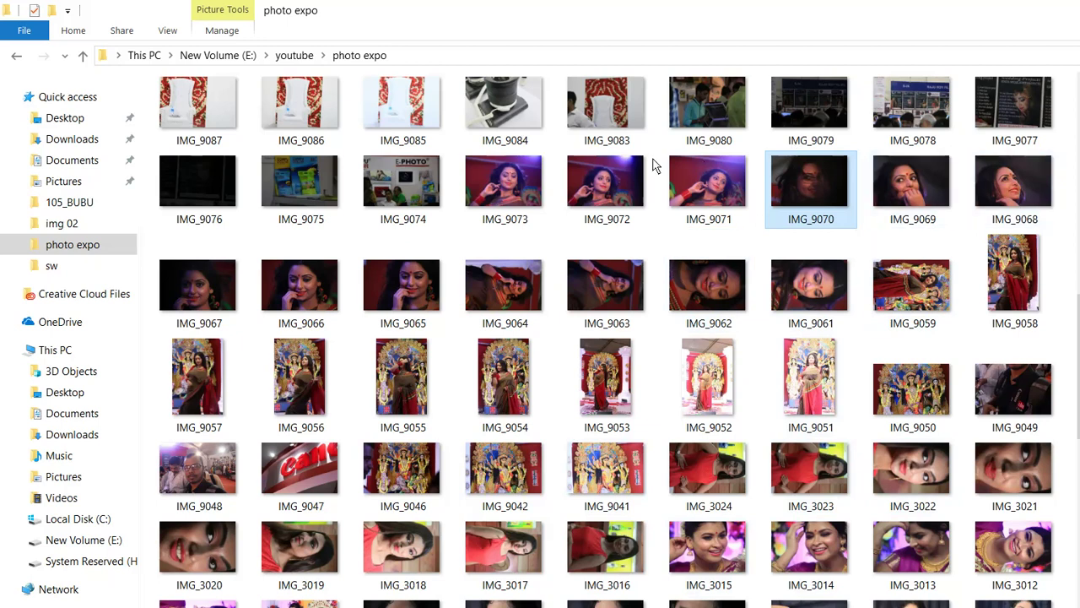
key(Return)
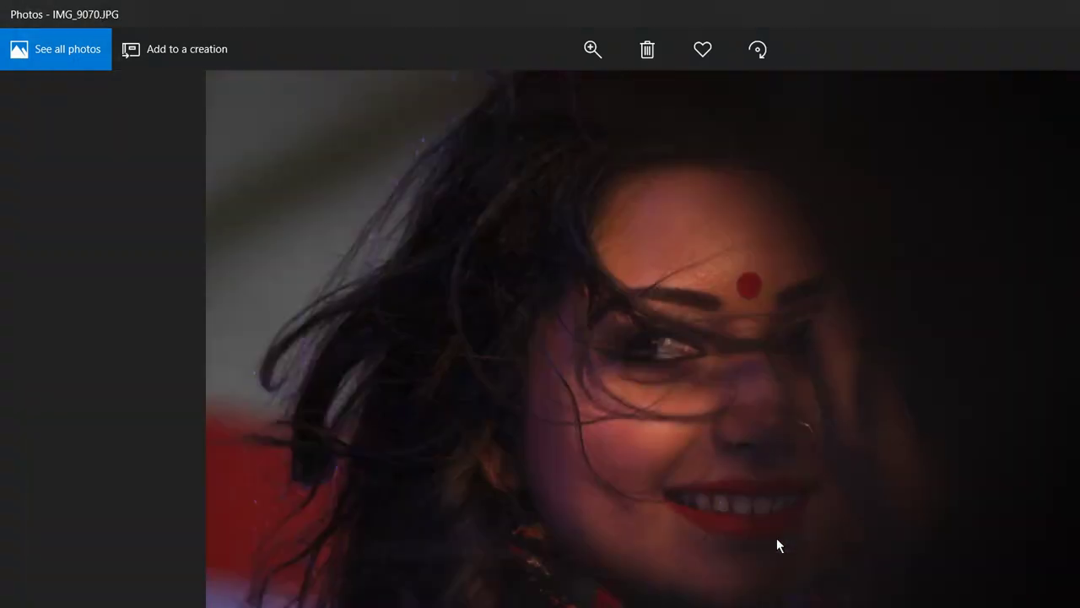
click(593, 49)
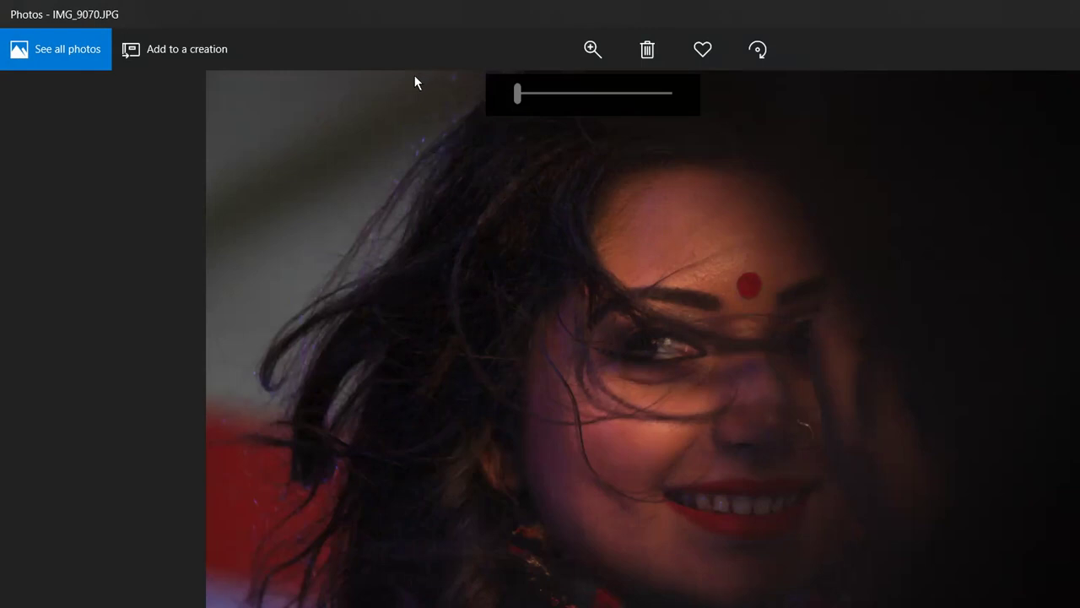
drag(517, 93, 528, 92)
click(641, 588)
click(628, 539)
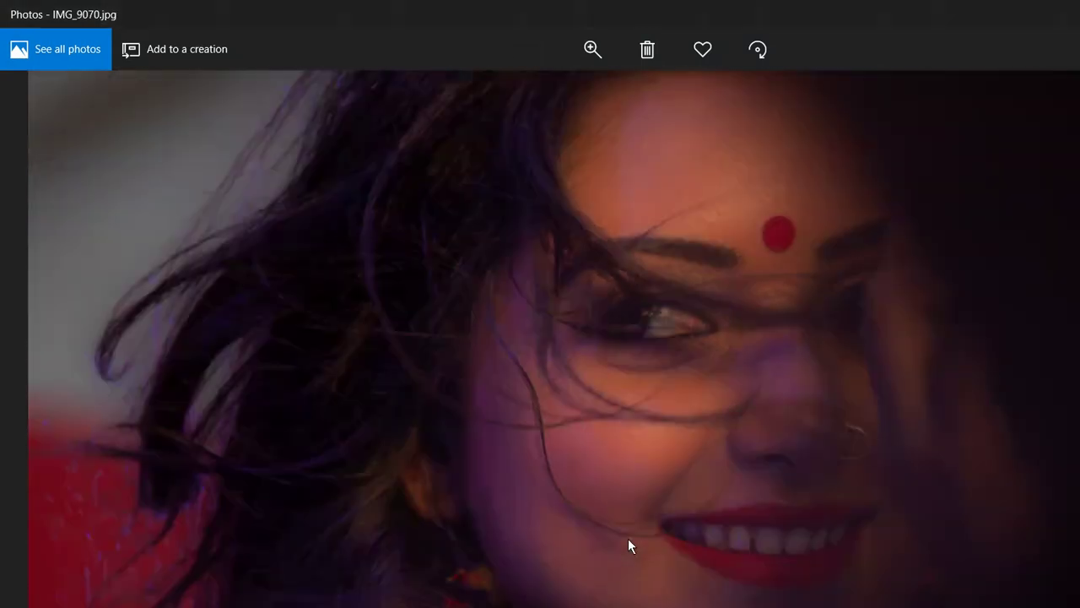